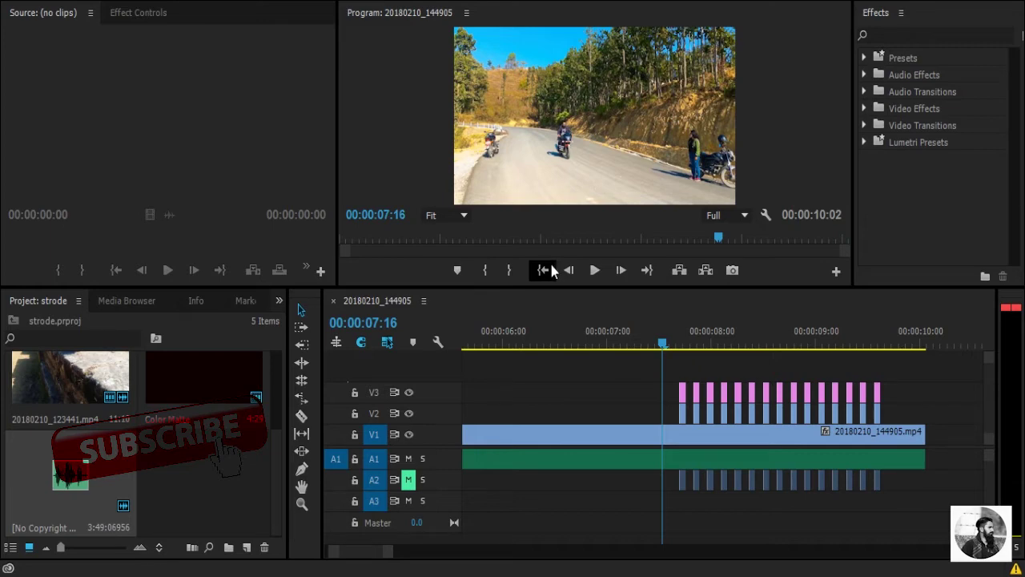
Preview the existing strobe section starting at 07:13.
key("space")
left_click(653, 342)
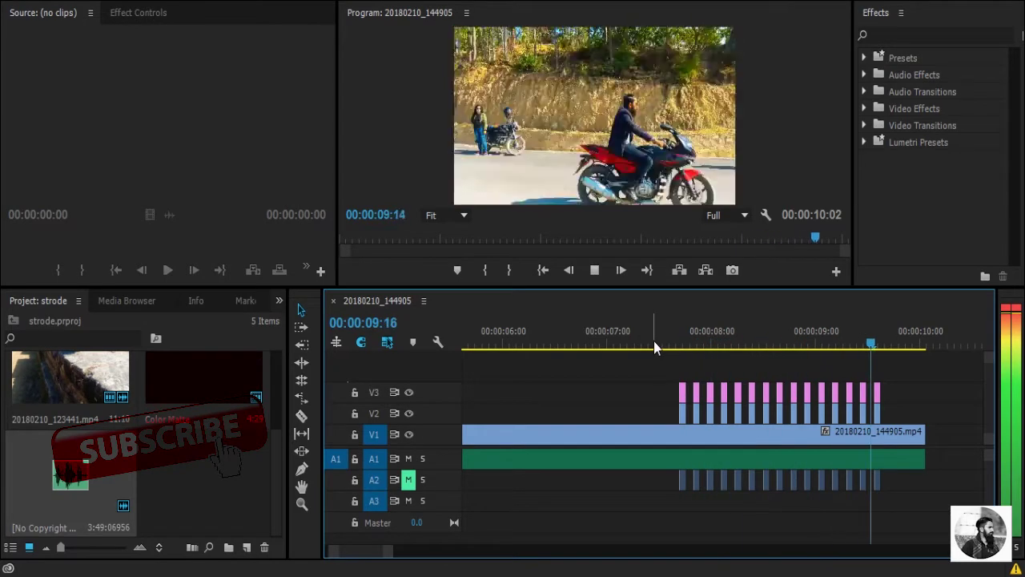
key("space")
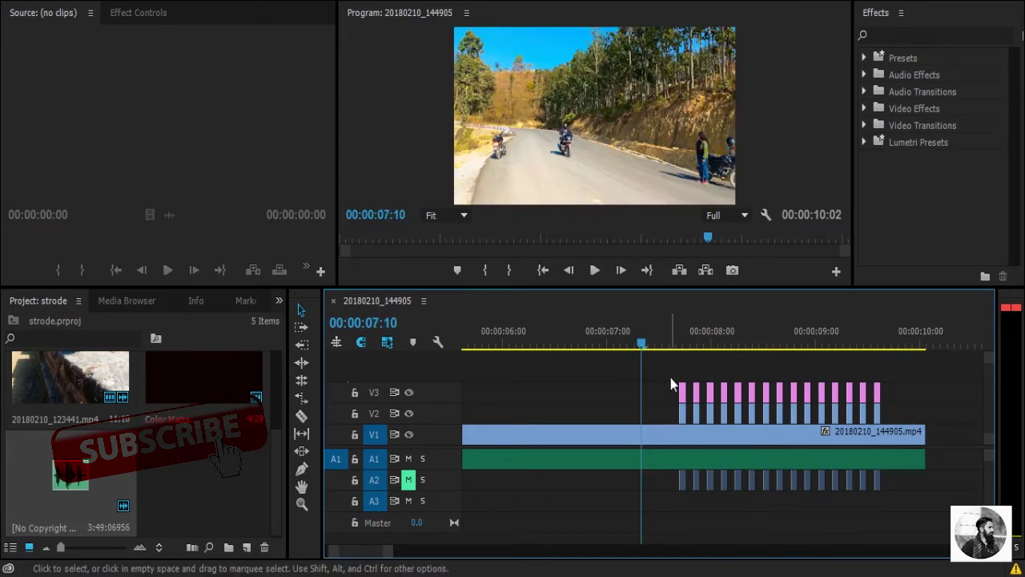
Delete the strobe pieces on V2, V3 and A2, keeping the road clip on V1 and A1.
left_click_drag(668, 374, 894, 404)
key("Delete")
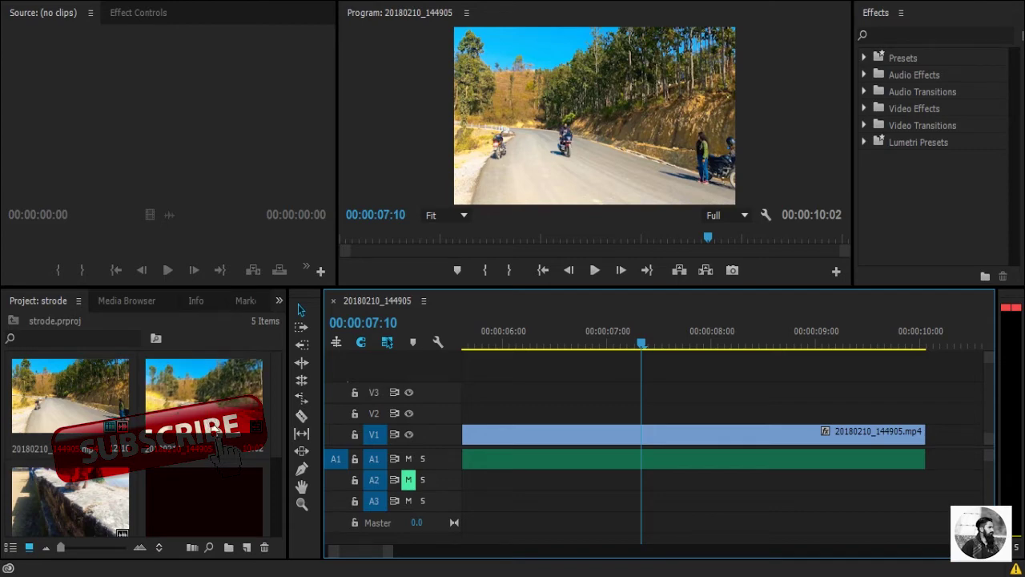
scroll(185, 436, "down", 2)
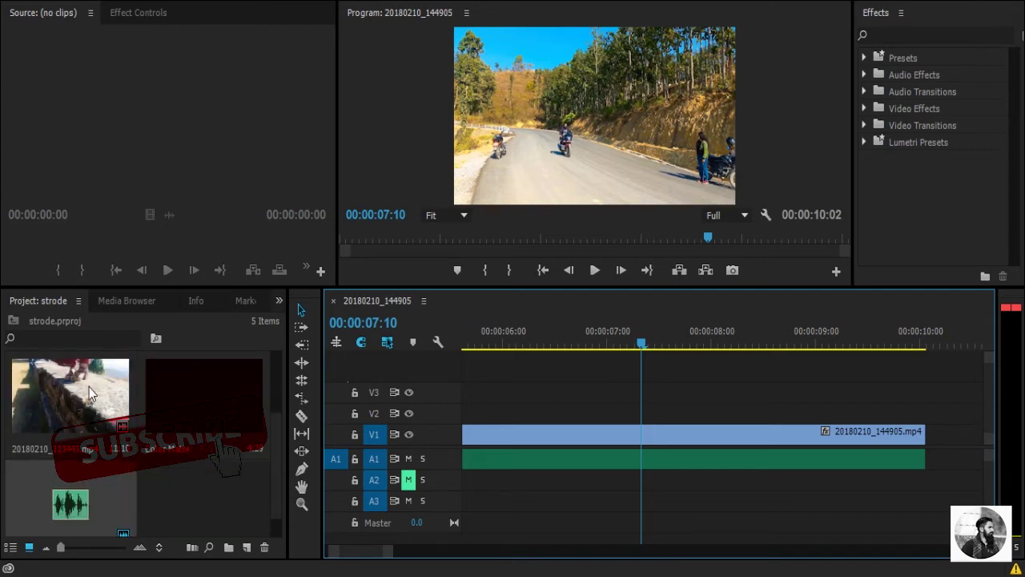
Add 20180210_123441.mp4 to V2 and remove everything before 08:05.
mouse_move(89, 387)
left_mouse_down()
mouse_move(548, 404)
mouse_move(473, 411)
left_mouse_up()
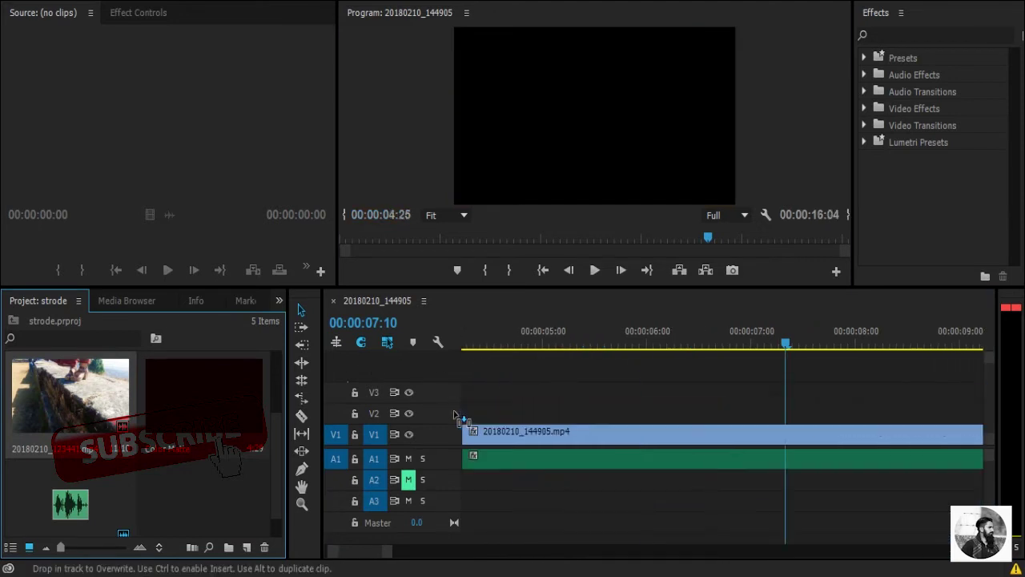
scroll(737, 344, "down", 3)
left_click(736, 344)
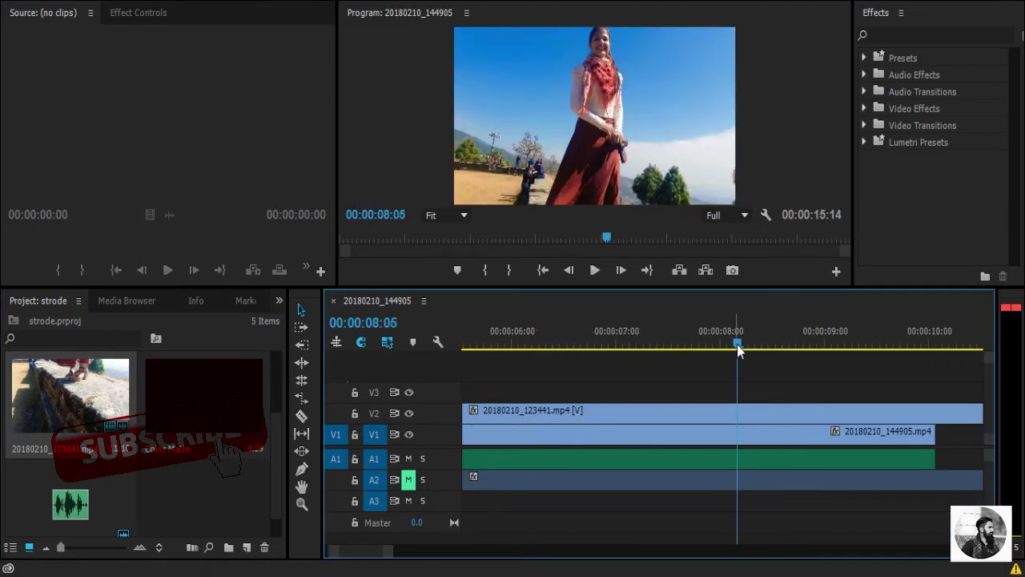
key("c")
left_click(738, 414)
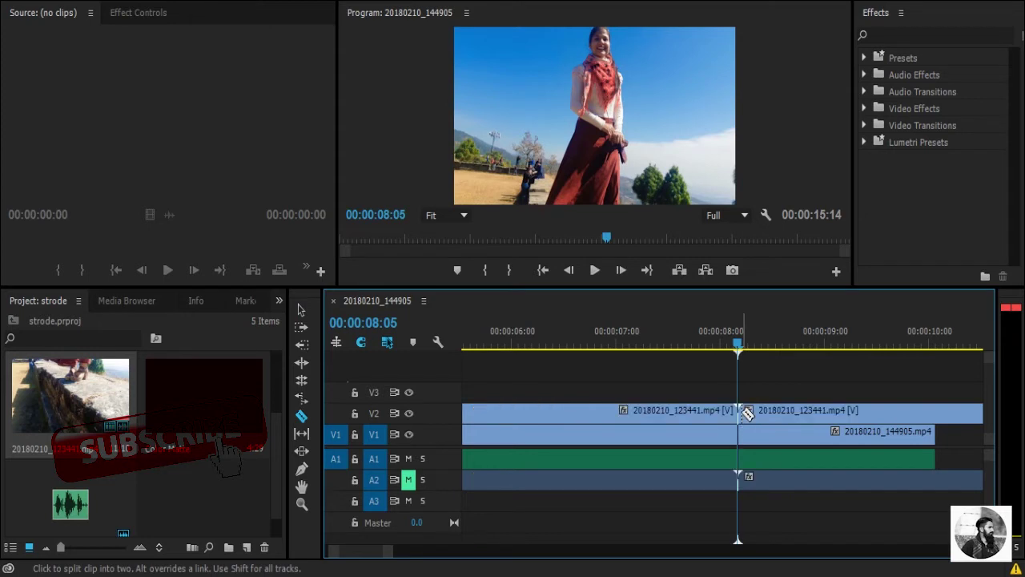
key("v")
left_click(708, 411)
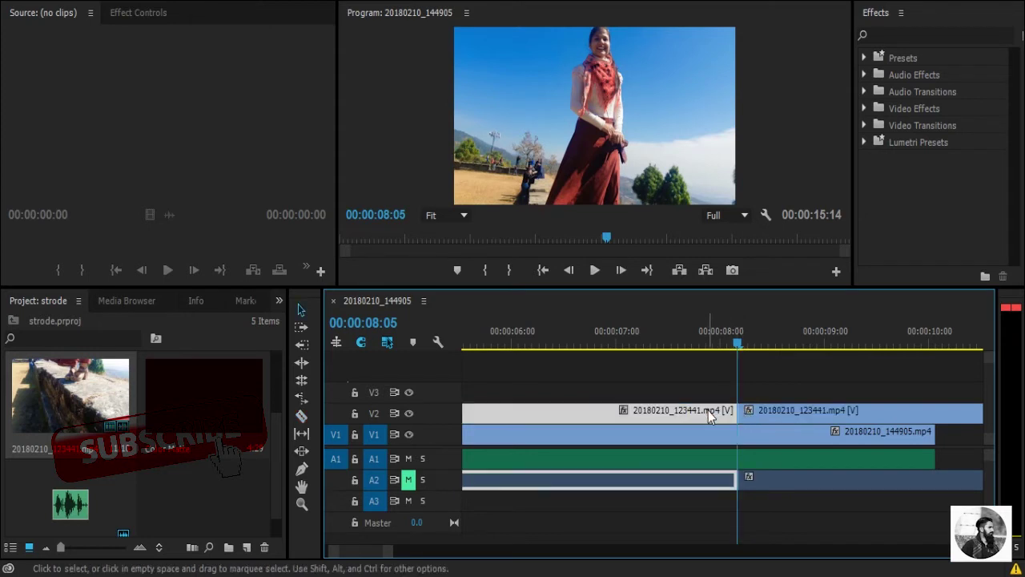
key("Delete")
Split the V2 clip at 10:02 and delete the part after it.
scroll(708, 410, "down", 1)
scroll(708, 410, "down", 2)
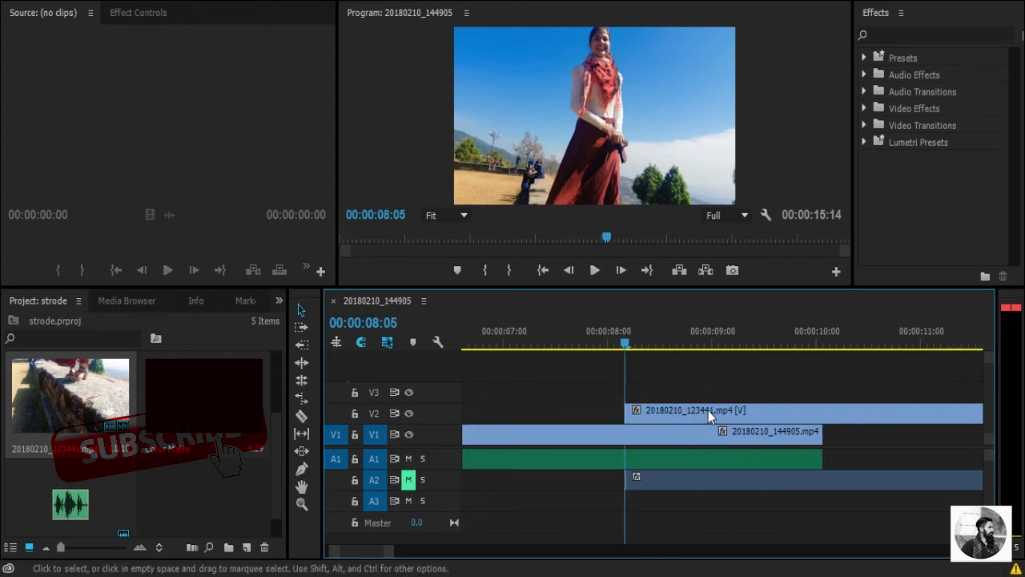
scroll(708, 410, "down", 2)
scroll(706, 412, "down", 1)
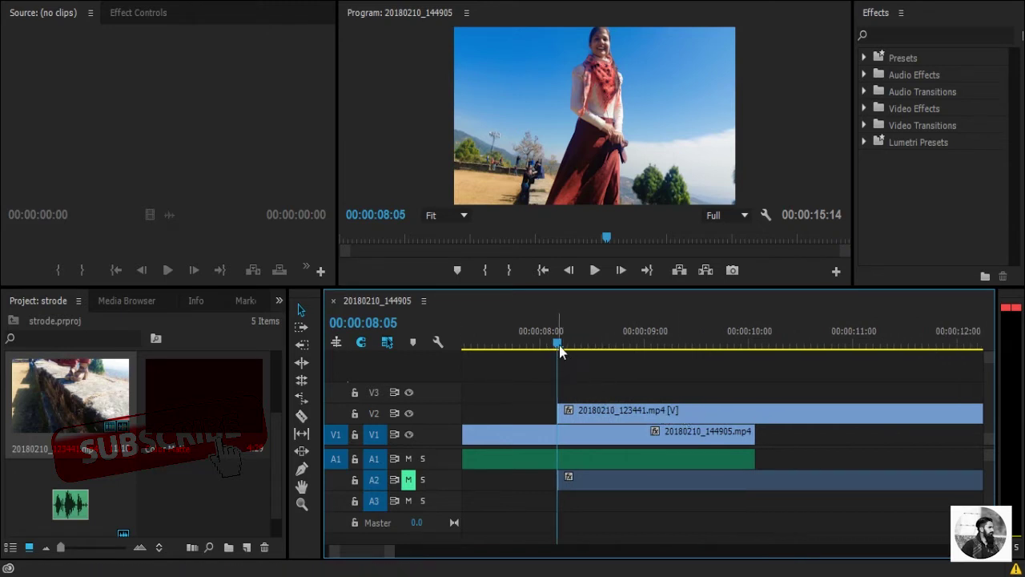
left_click_drag(559, 345, 759, 375)
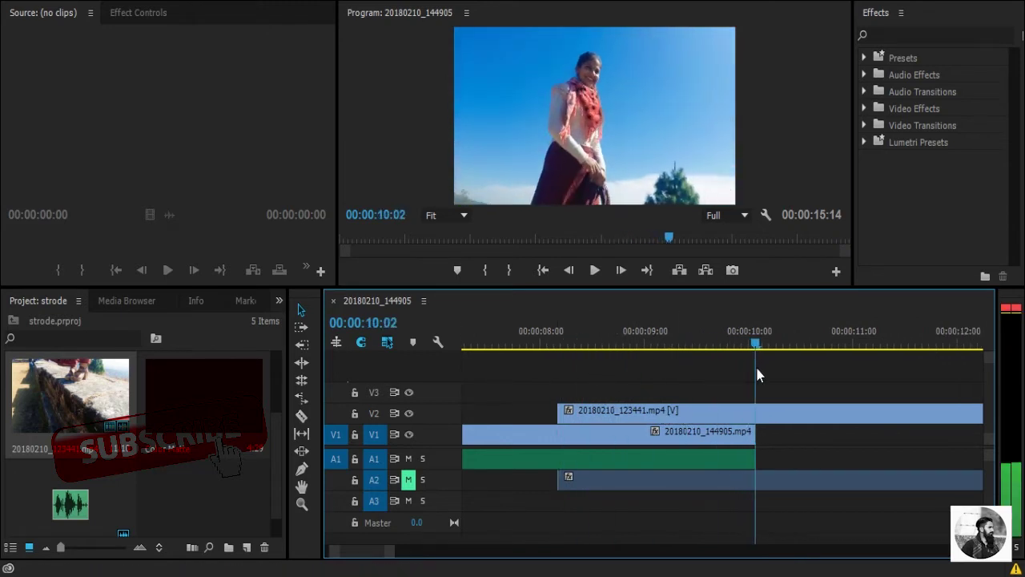
key("c")
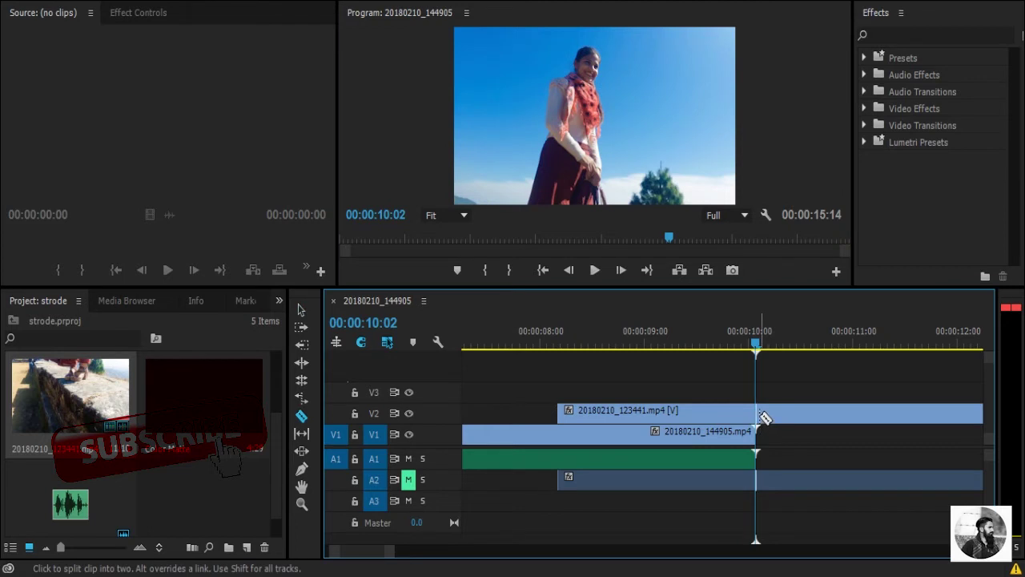
left_click(757, 413)
key("v")
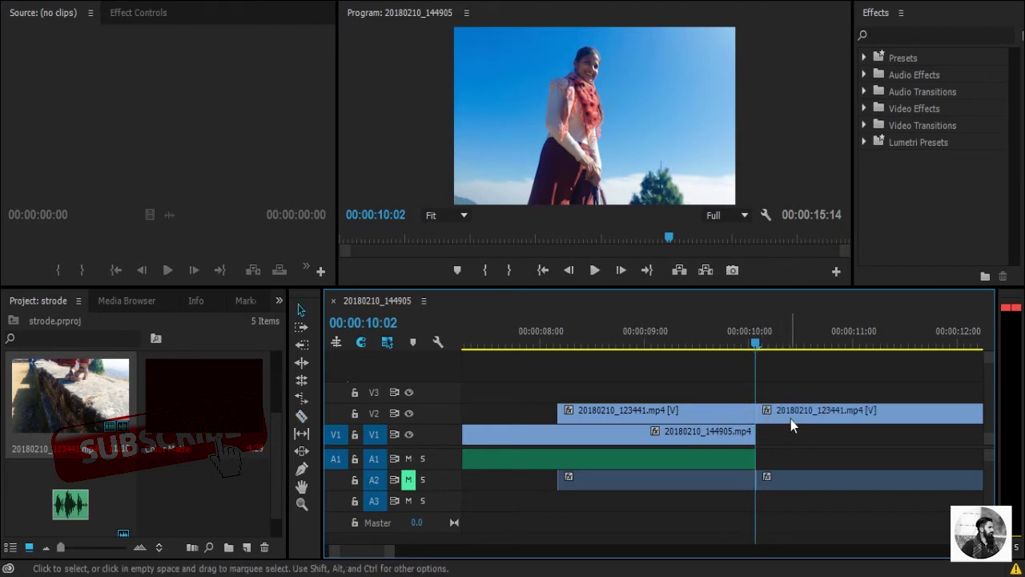
left_click(791, 418)
key("Delete")
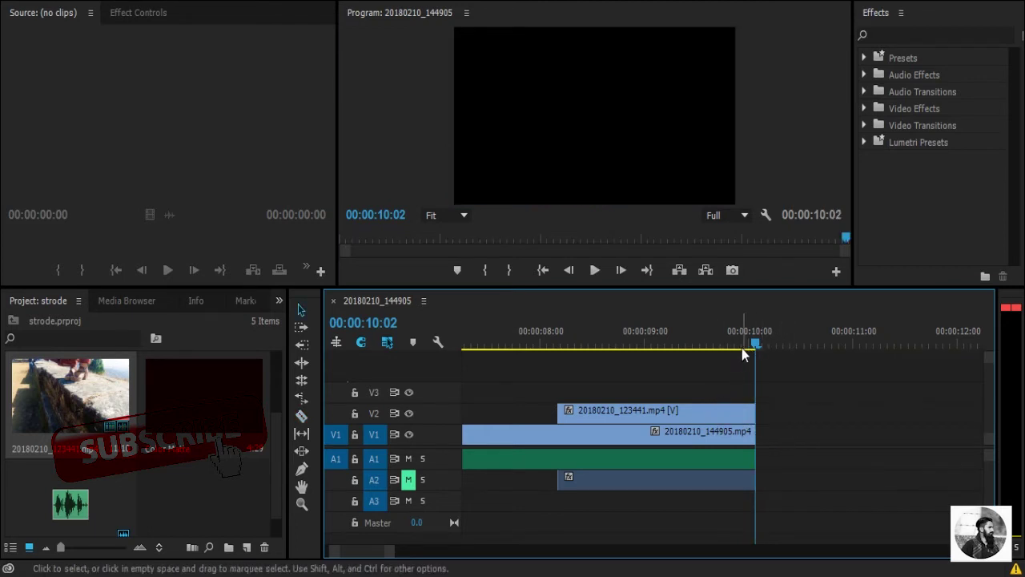
left_click_drag(755, 344, 561, 346)
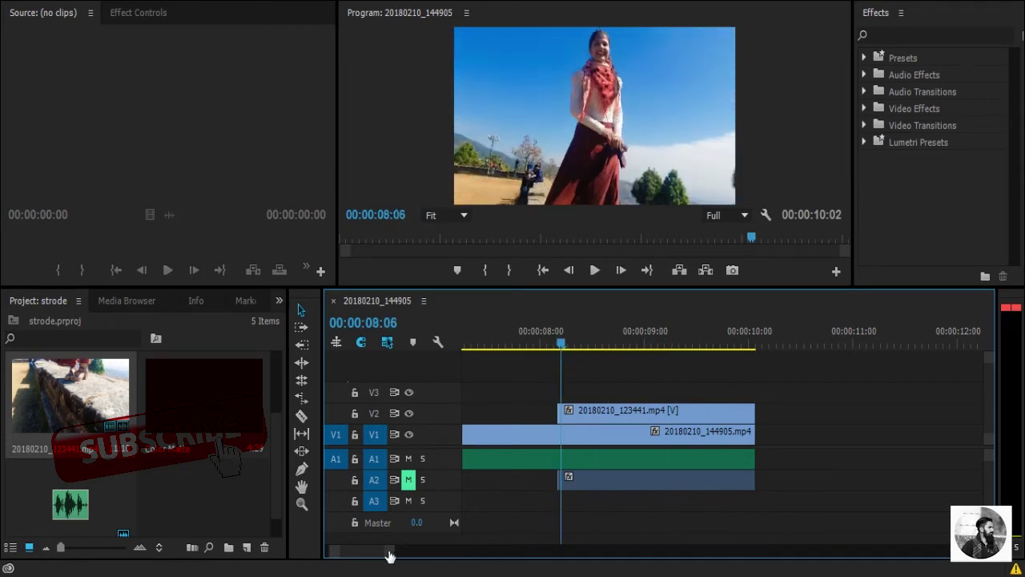
Razor-cut the start of the V2 clip into one-frame pieces.
left_click_drag(388, 555, 332, 551)
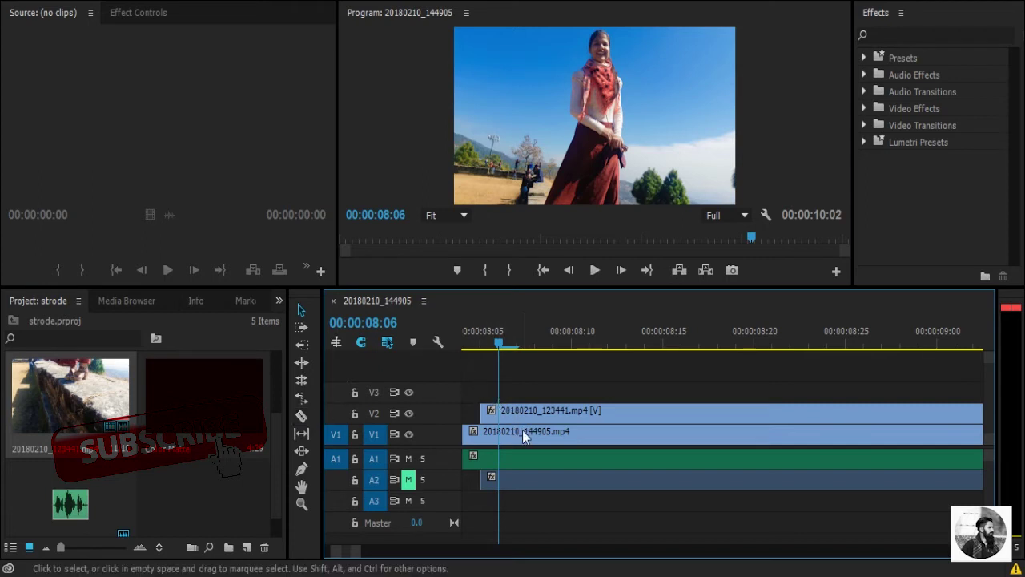
key("c")
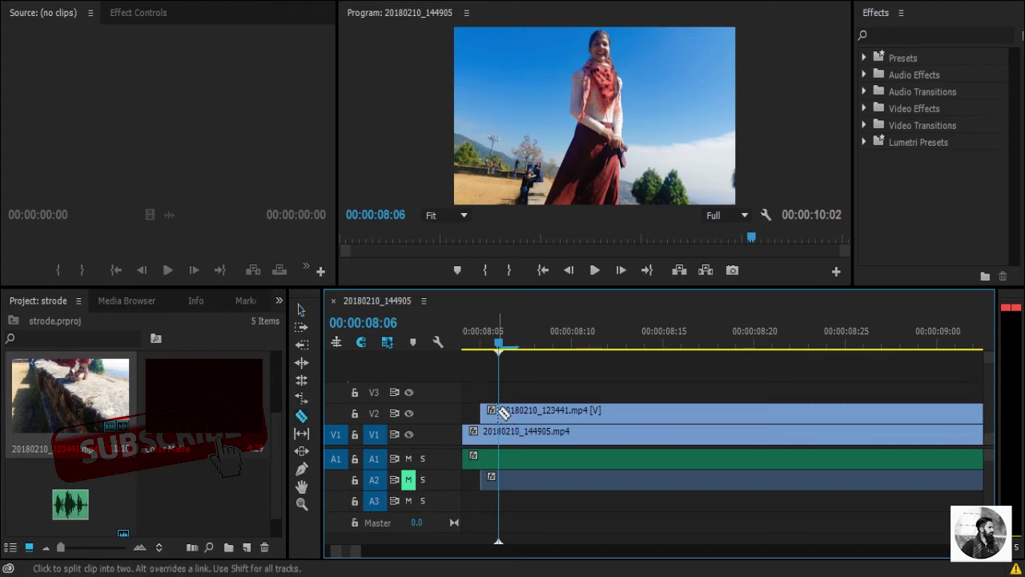
left_click(503, 412)
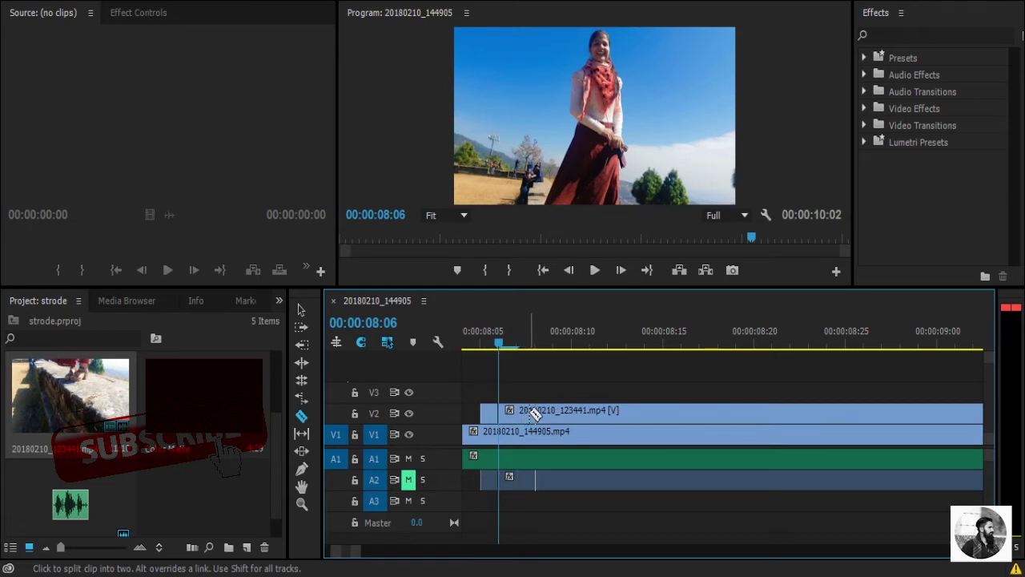
left_click(519, 412)
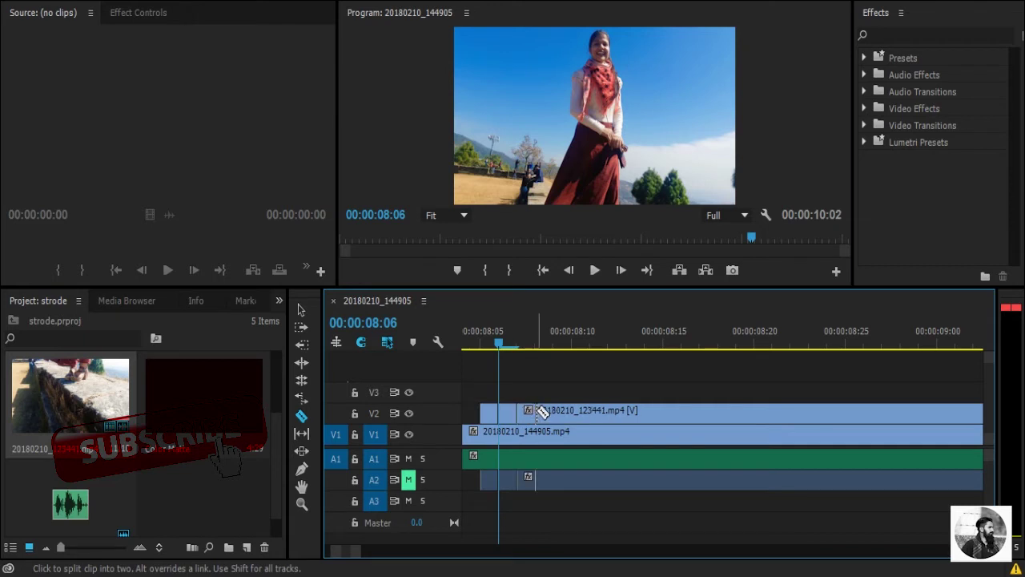
left_click(535, 412)
left_click(554, 412)
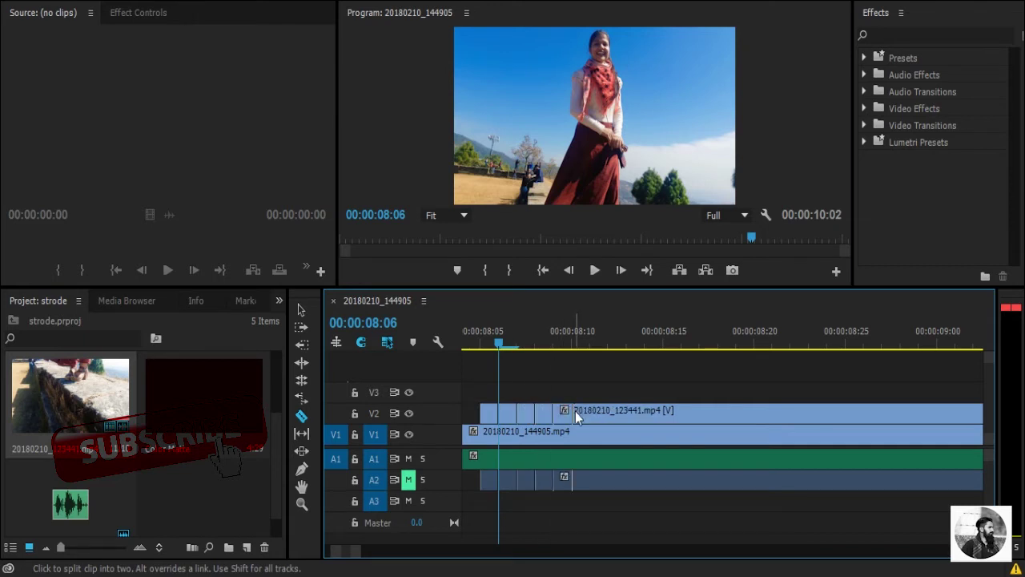
left_click(572, 411)
left_click(591, 412)
left_click(609, 412)
left_click(627, 411)
left_click(646, 411)
Continue the one-frame cuts along V2 to about 08:25 and select the leftover end piece.
left_click(682, 411)
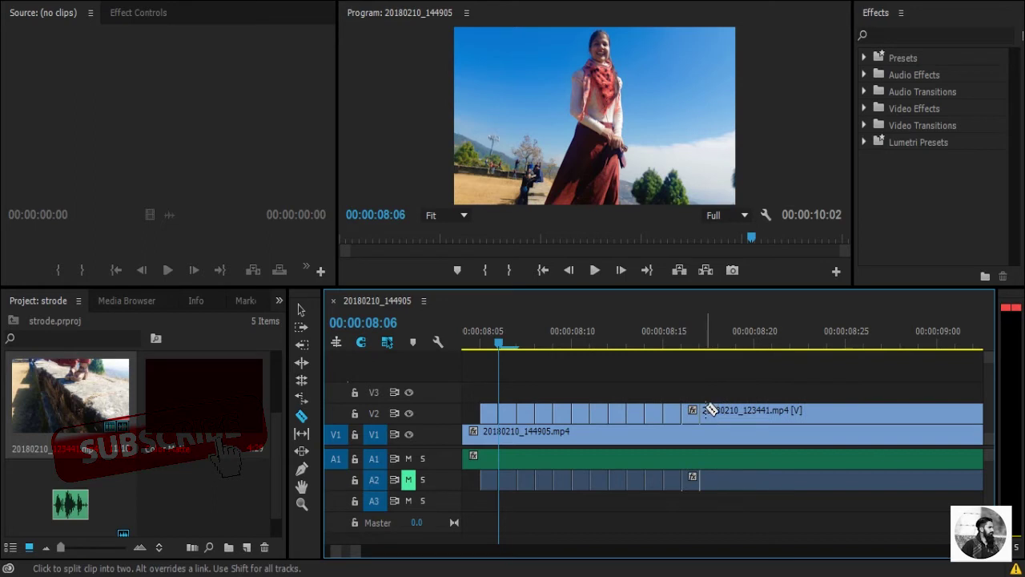
left_click(701, 412)
left_click(719, 412)
left_click(737, 411)
left_click(756, 411)
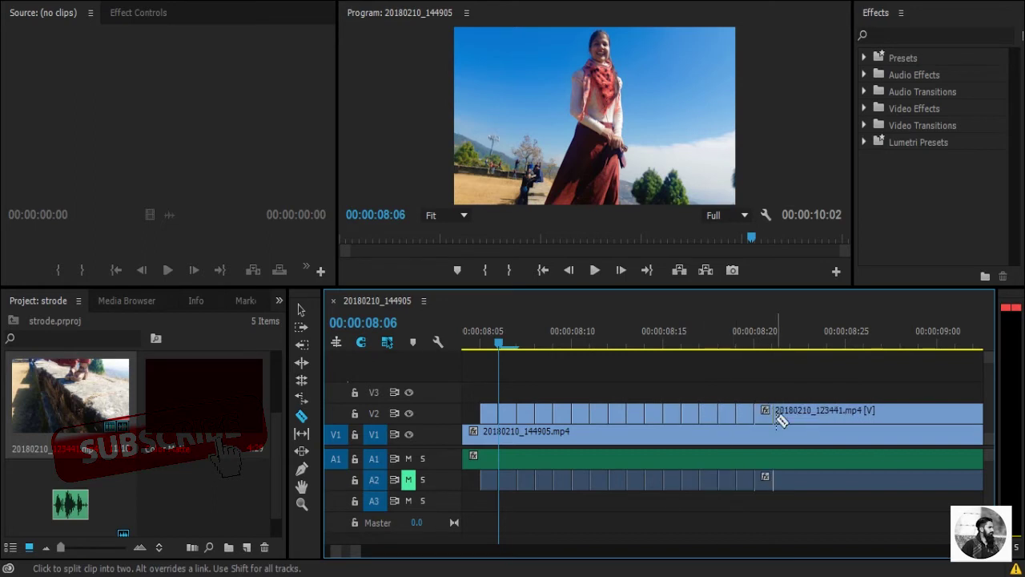
left_click(775, 411)
left_click(793, 412)
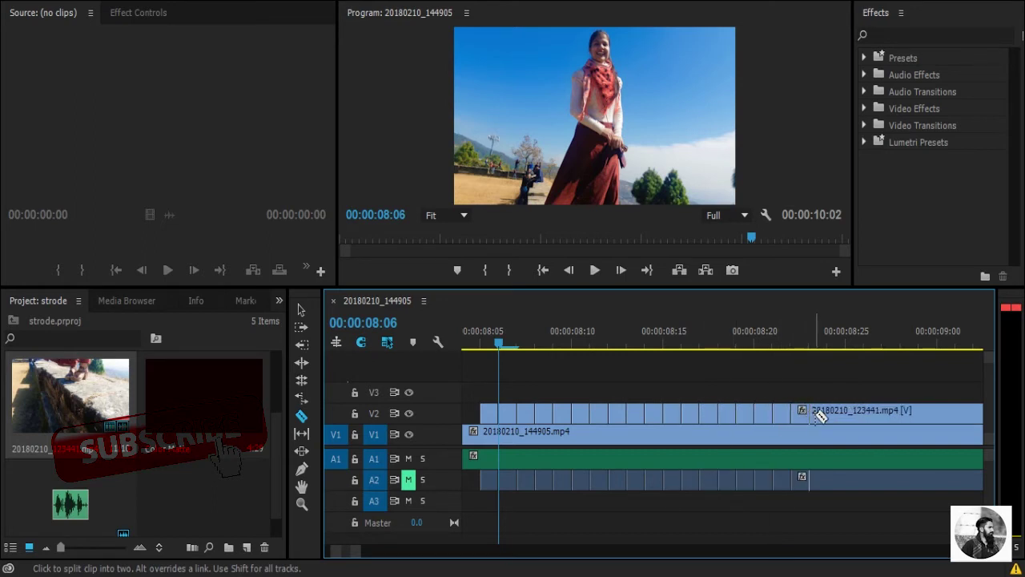
left_click(811, 412)
left_click(830, 412)
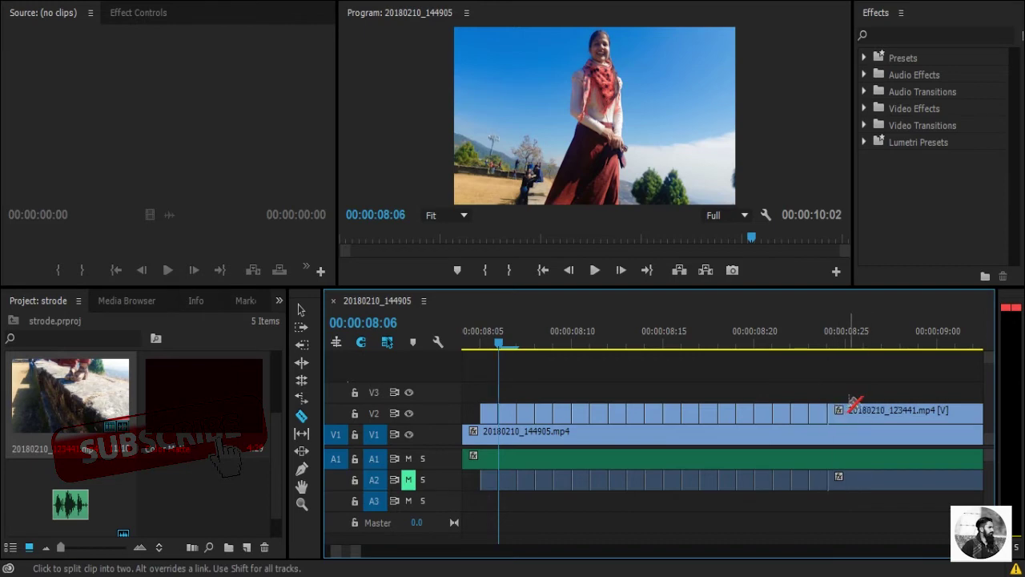
key("v")
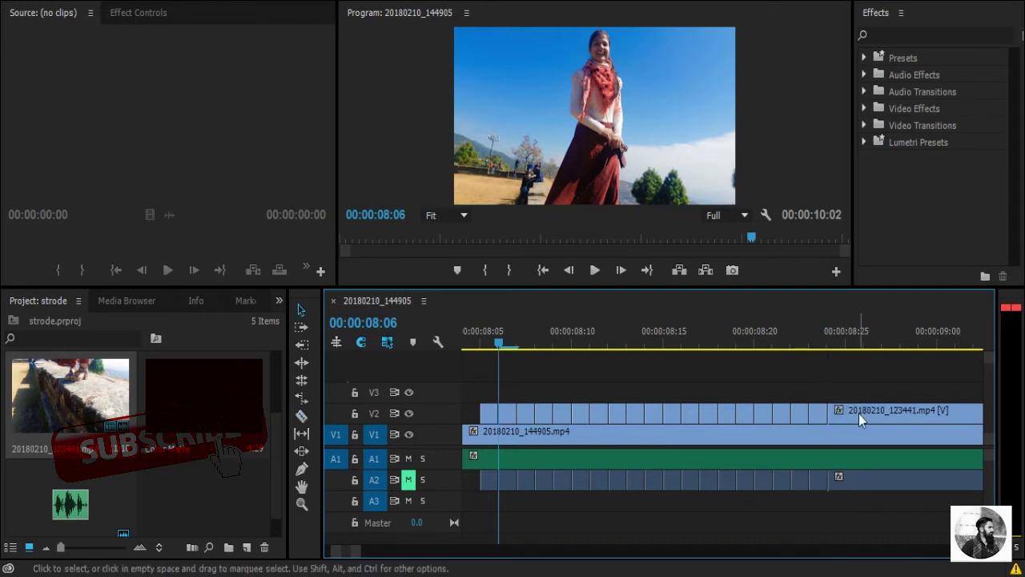
left_click(861, 413)
Delete the leftover tail and nine alternate V2 frame pieces, leaving ten spaced slivers.
key("Delete")
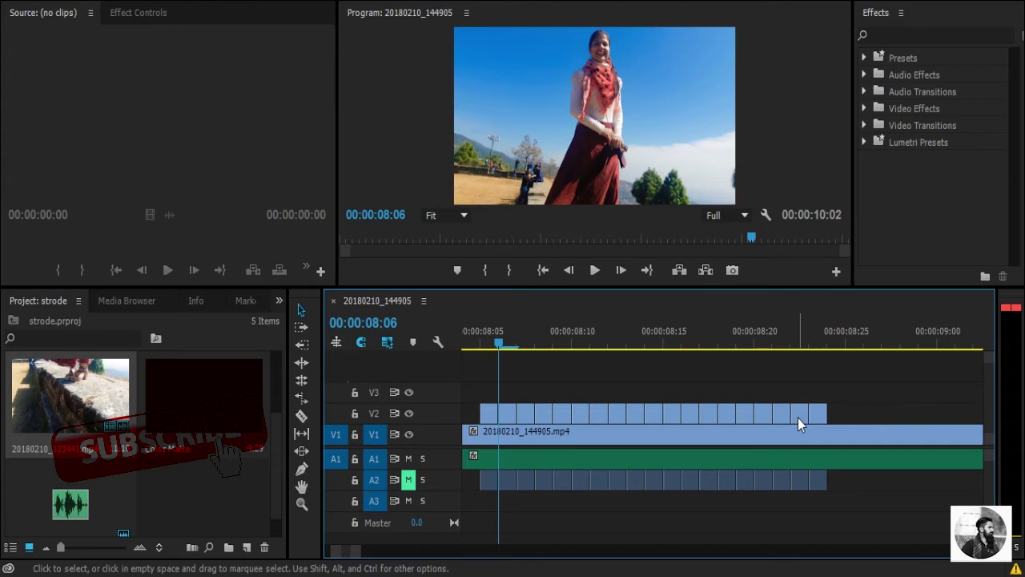
left_click(798, 418)
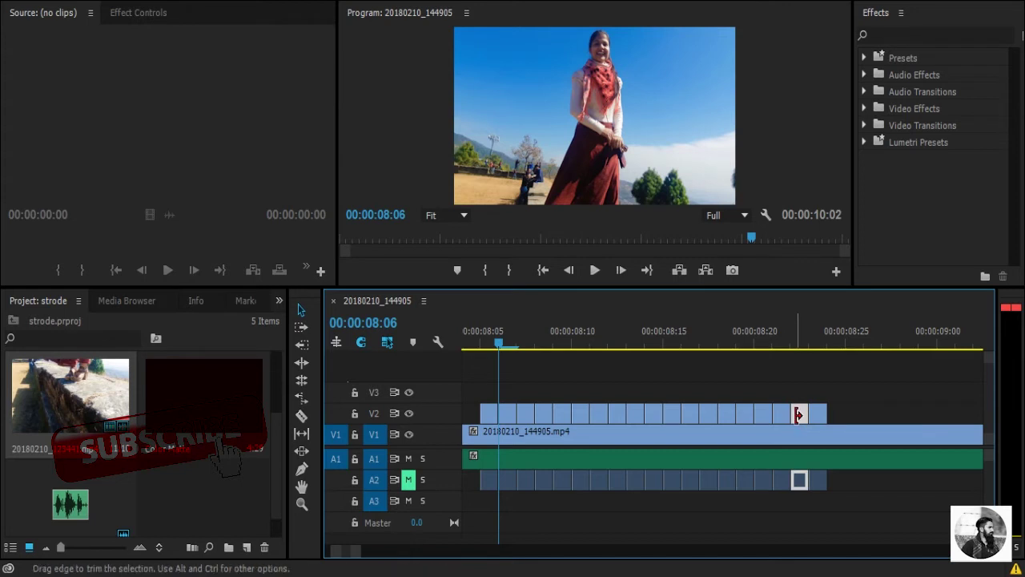
left_click(765, 417, "shift")
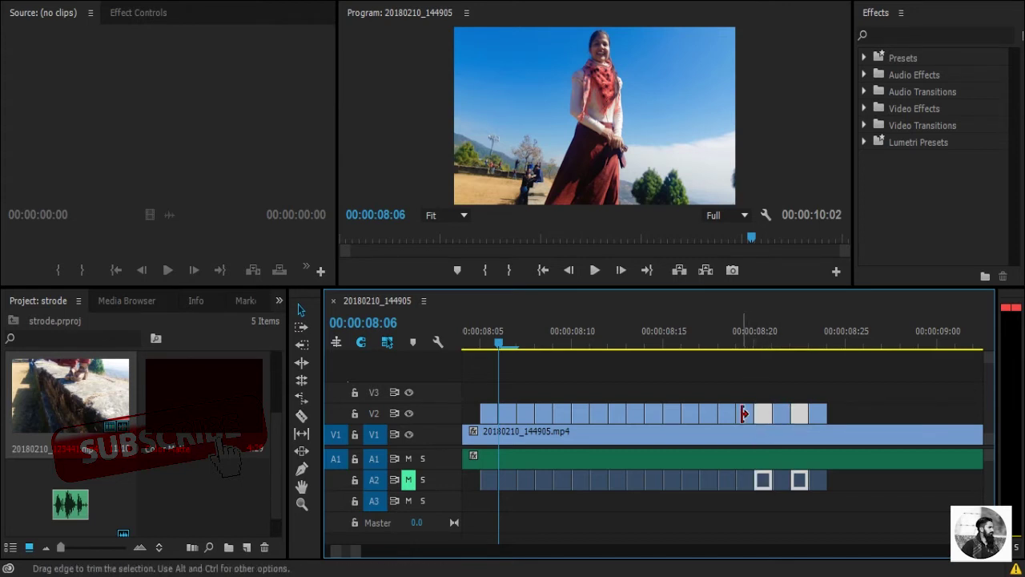
left_click(728, 414, "shift")
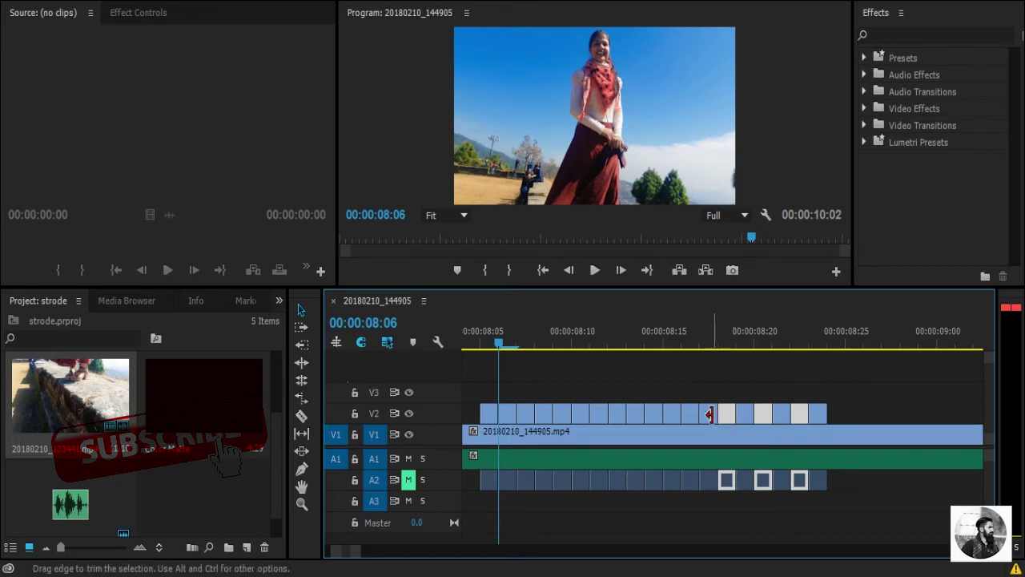
left_click(689, 414, "shift")
left_click(654, 415, "shift")
left_click(617, 414, "shift")
left_click(581, 415, "shift")
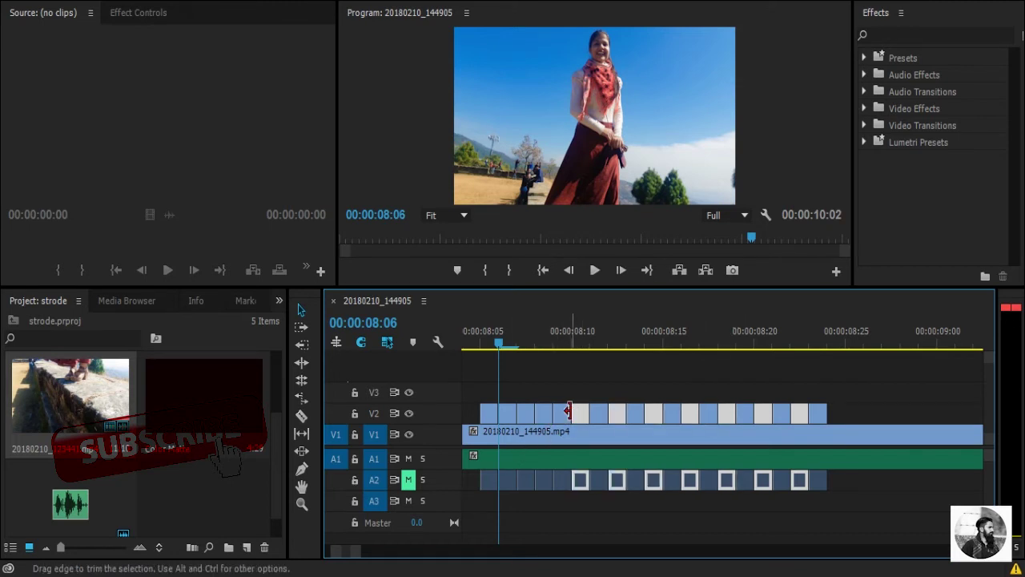
left_click(543, 415, "shift")
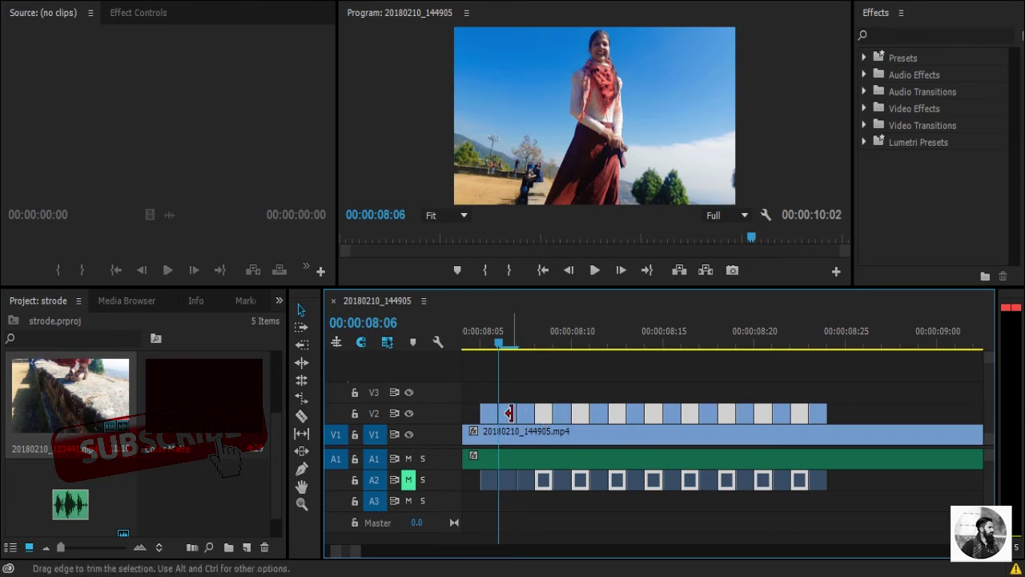
left_click(509, 413, "shift")
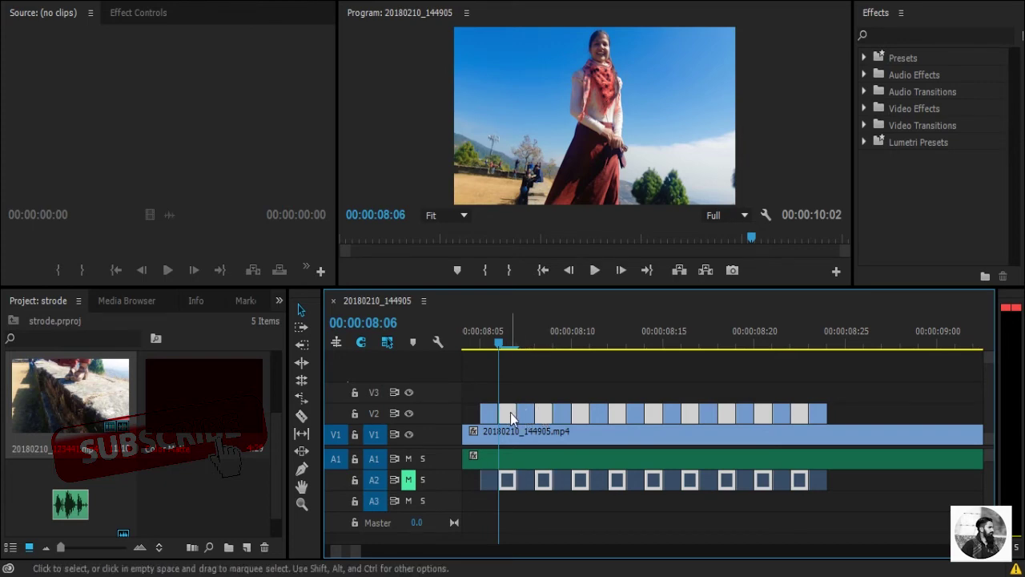
key("Delete")
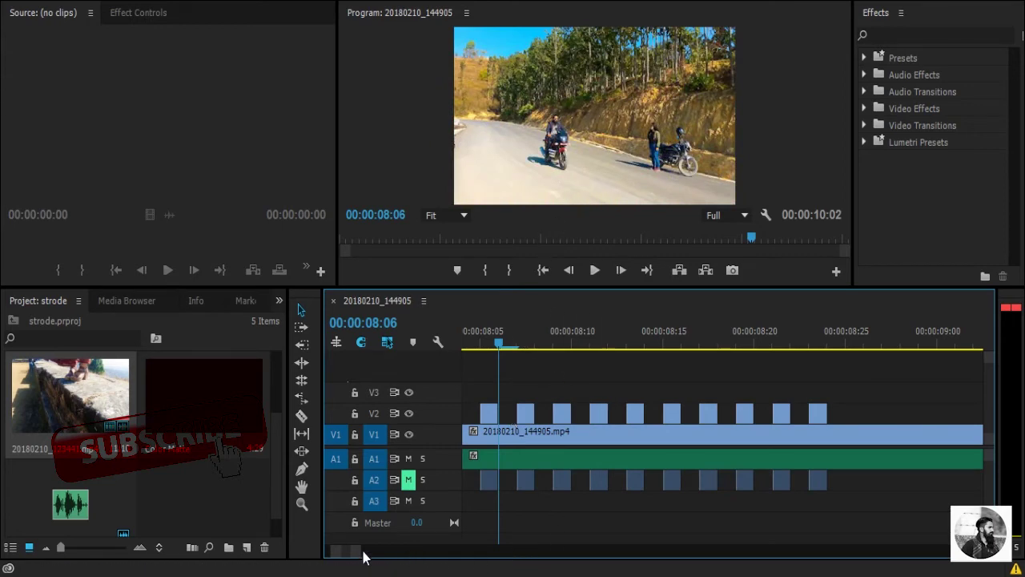
Zoom out to the whole sequence and play back the sliver section near 06:21:15.
left_click_drag(358, 551, 420, 551)
key("space")
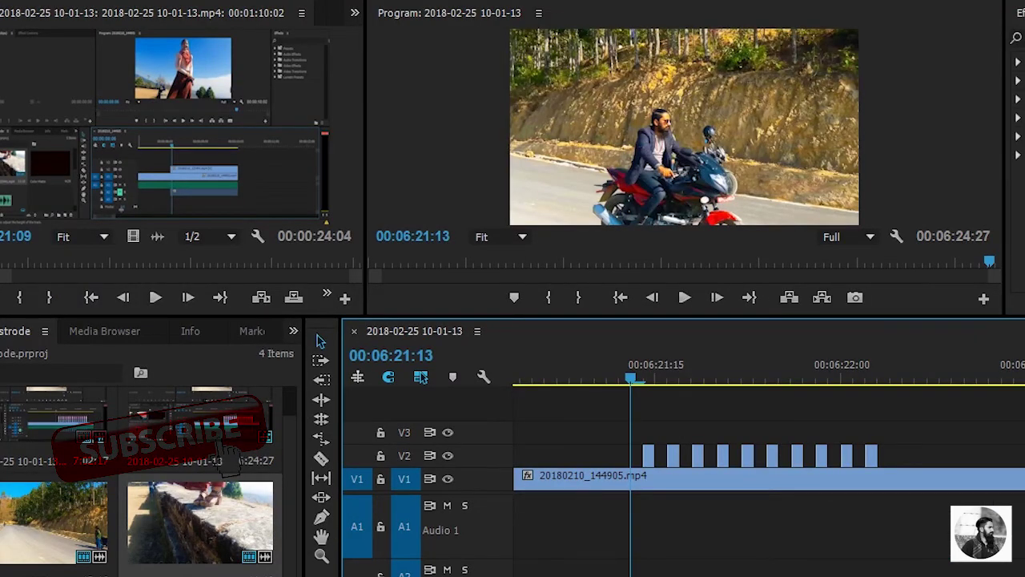
left_click(244, 366)
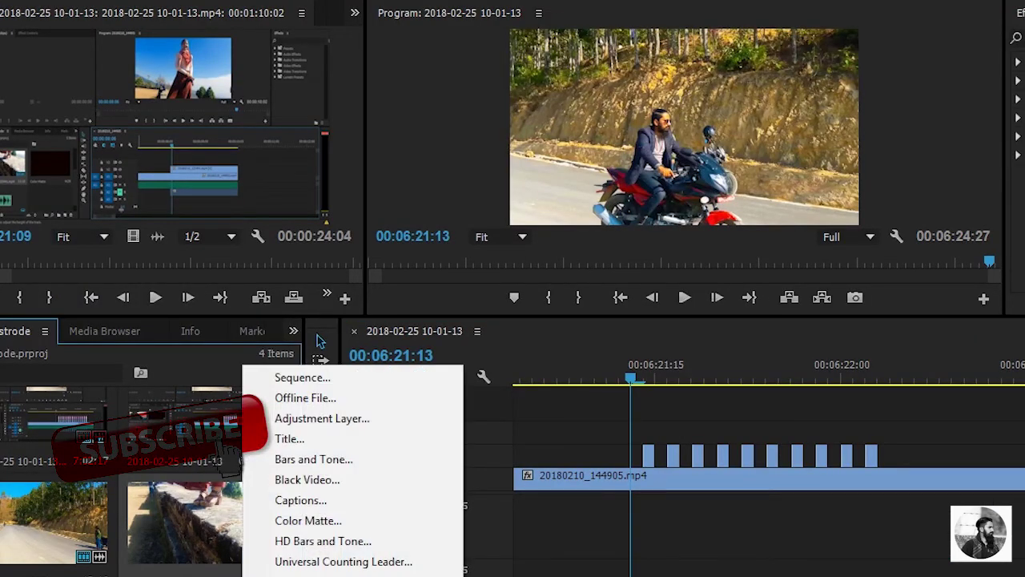
left_click(330, 520)
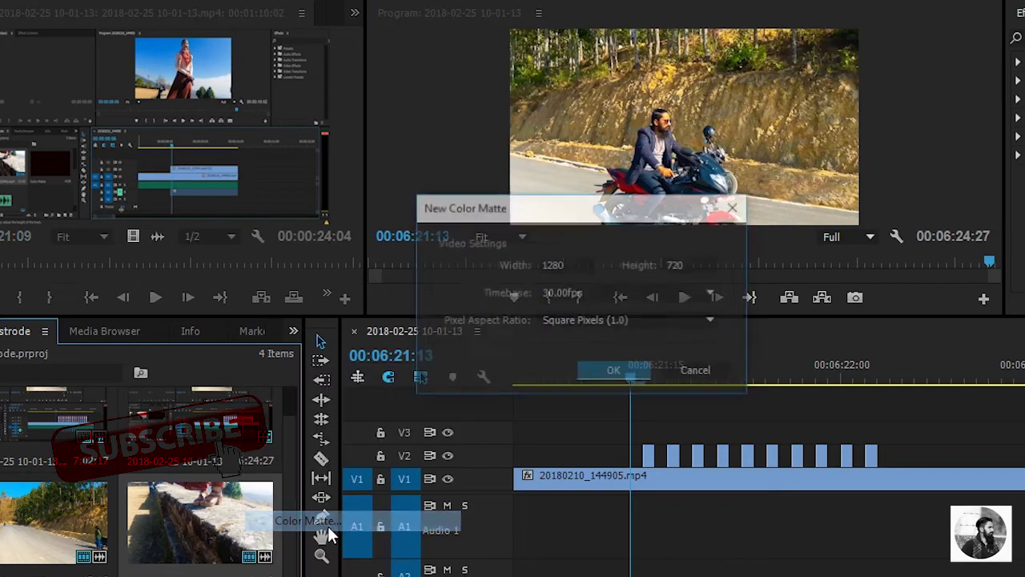
left_click(611, 371)
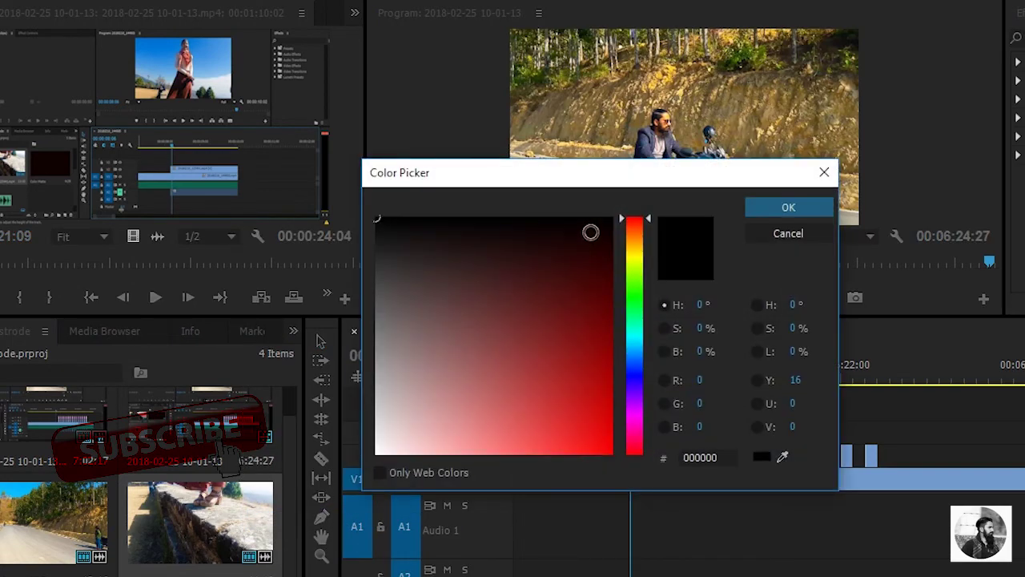
left_click(781, 209)
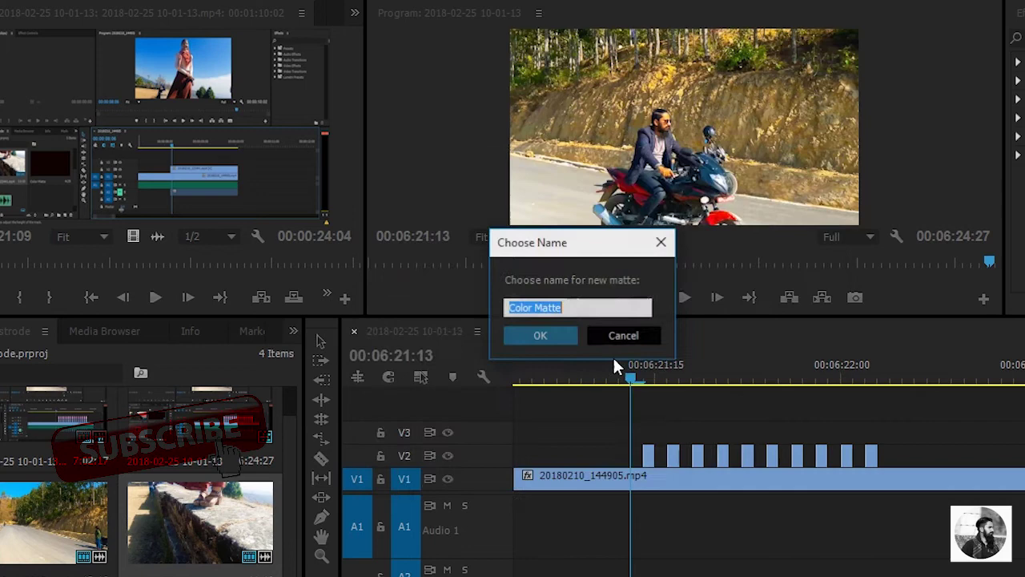
left_click(537, 338)
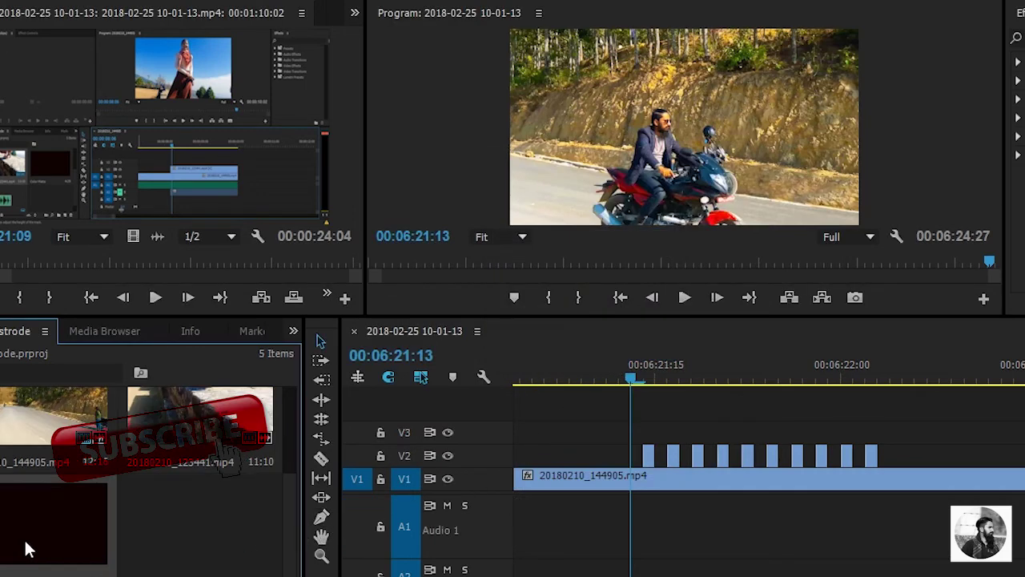
Place the Color Matte on track V3, dropping it at the playhead.
left_click_drag(28, 549, 574, 438)
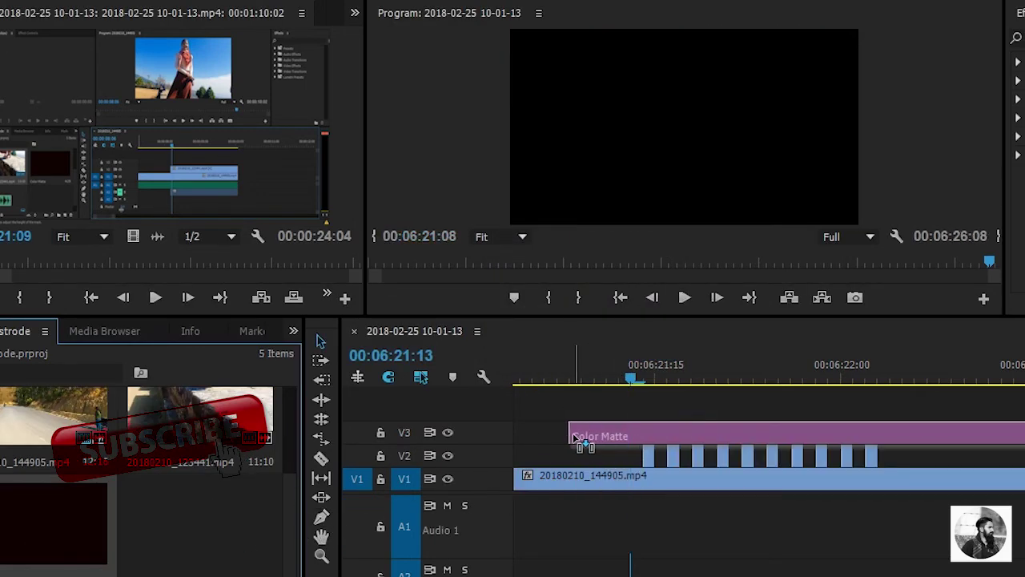
mouse_move(575, 438)
left_mouse_down()
mouse_move(560, 432)
mouse_move(632, 429)
left_mouse_up()
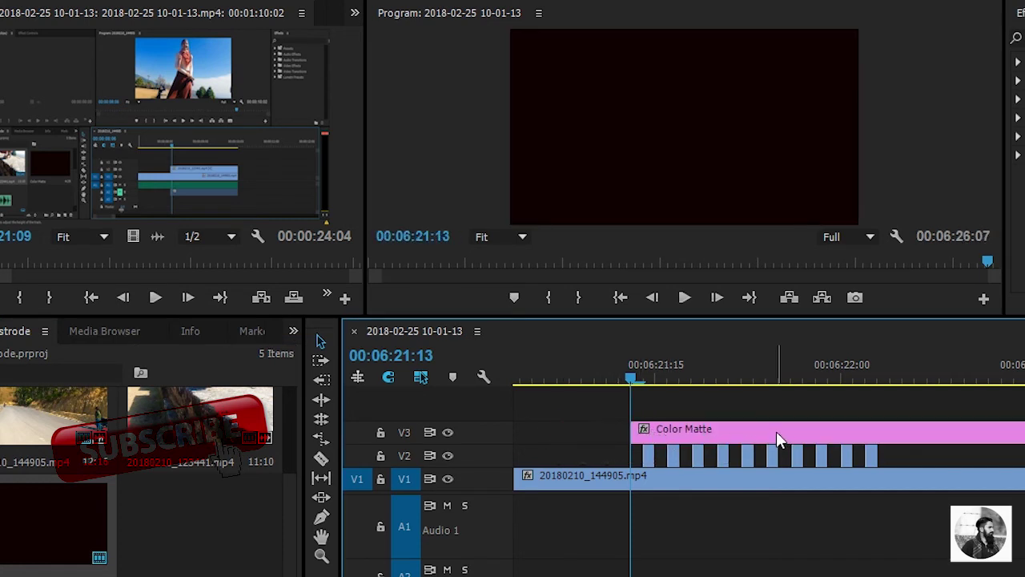
scroll(766, 430, "right", 3)
scroll(760, 435, "right", 1)
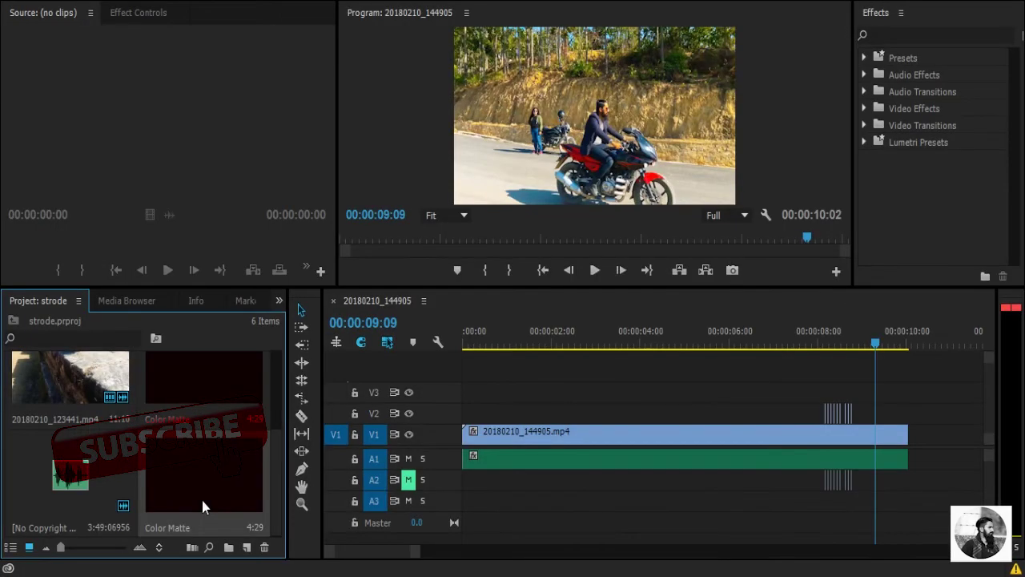
Trim both ends of the V3 Color Matte to match the V2 pieces, about 08:05 to 08:25.
mouse_move(203, 500)
left_mouse_down()
mouse_move(679, 394)
mouse_move(721, 397)
left_mouse_up()
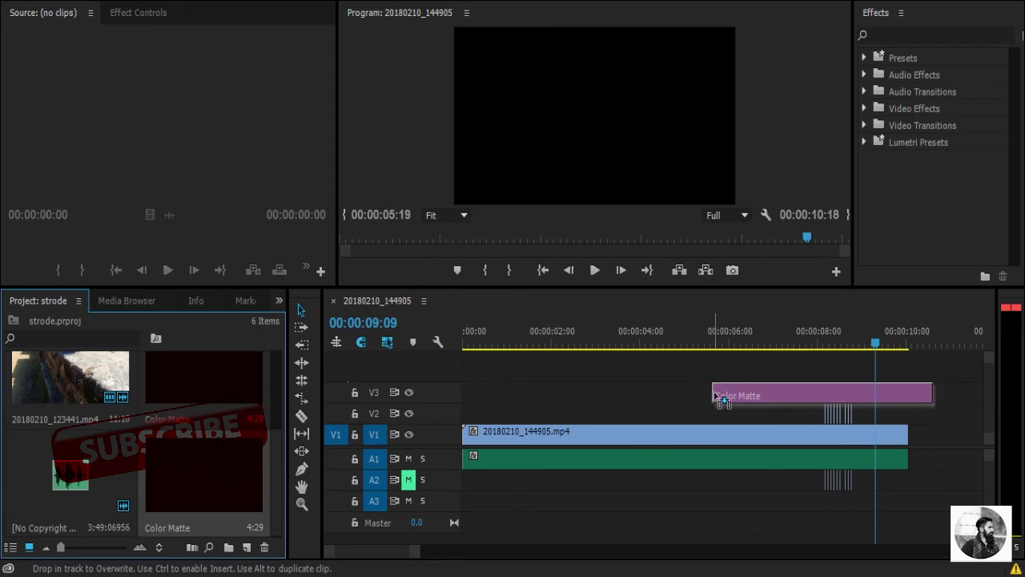
left_click_drag(721, 396, 719, 397)
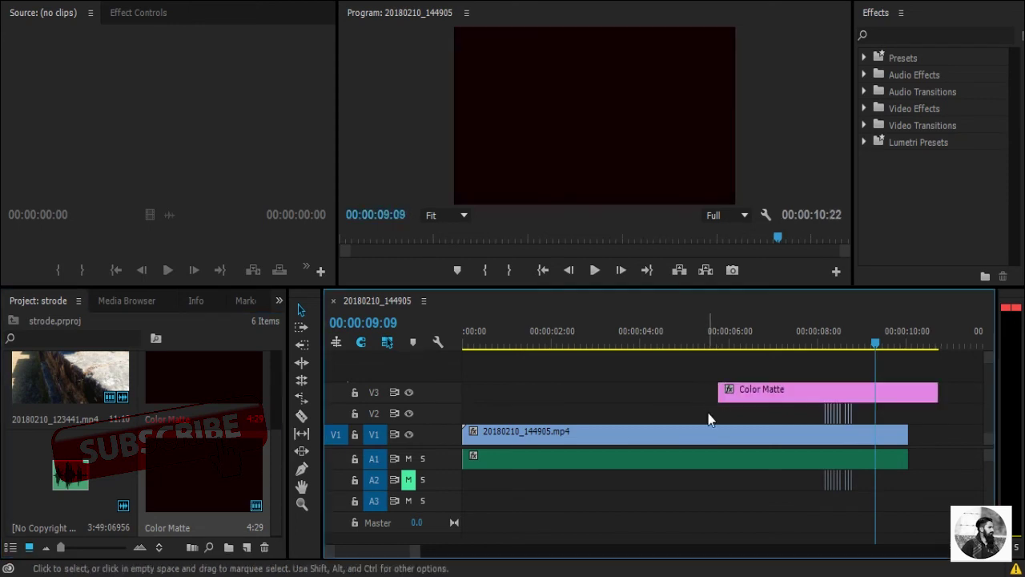
scroll(704, 419, "right", 4)
scroll(683, 426, "right", 1)
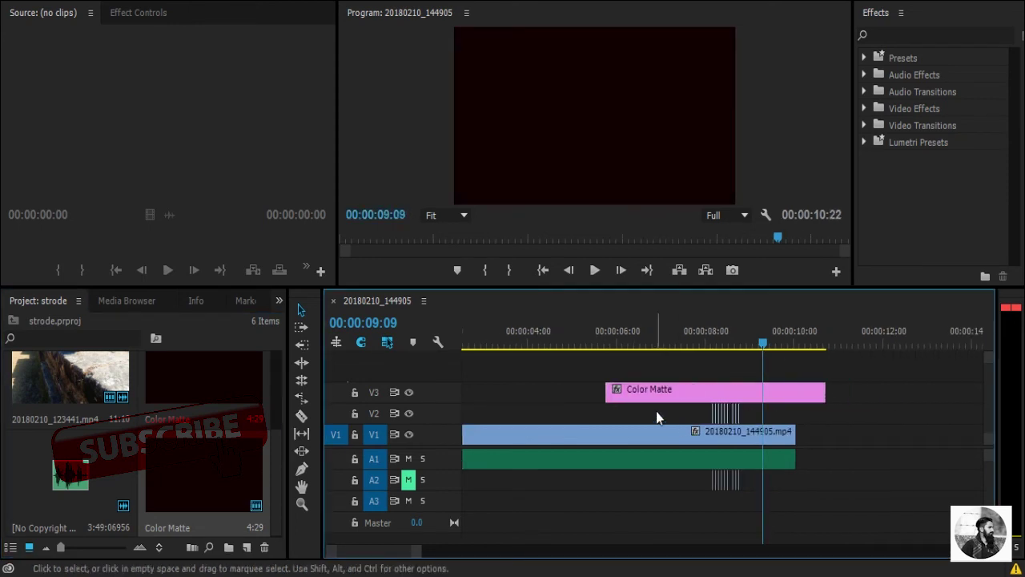
left_click_drag(609, 390, 705, 392)
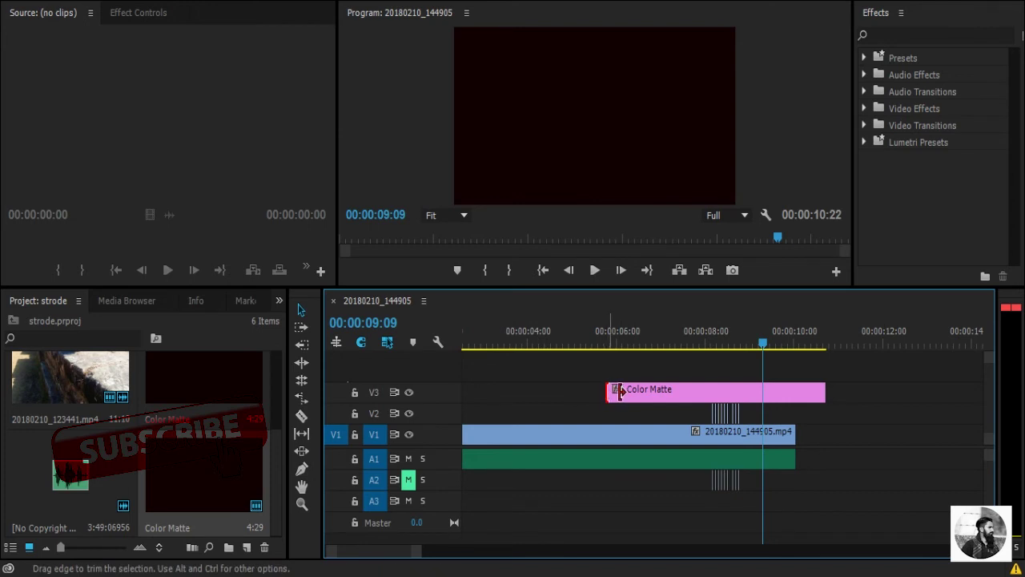
left_click_drag(713, 394, 714, 394)
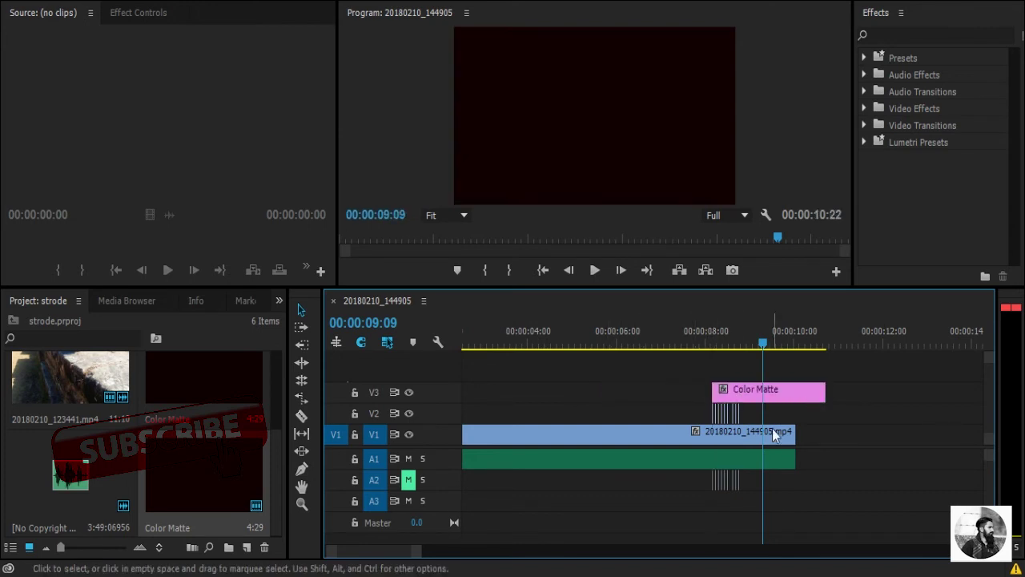
mouse_move(414, 556)
left_mouse_down()
mouse_move(460, 561)
mouse_move(412, 558)
mouse_move(427, 559)
left_mouse_up()
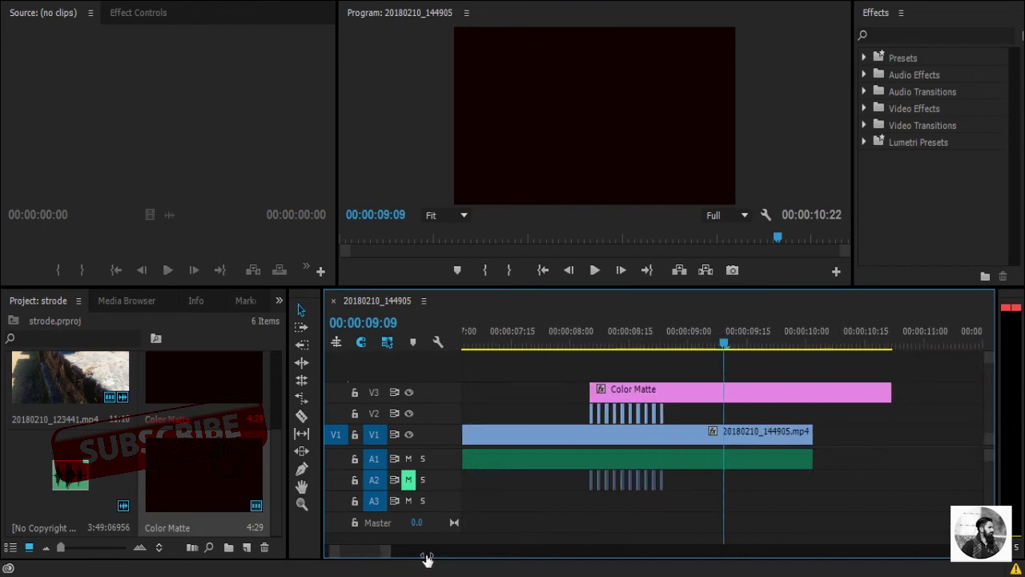
left_click_drag(885, 390, 666, 388)
scroll(513, 467, "up", 3)
Razor-cut the first half of the V3 Color Matte at the V2 piece boundaries.
key("c")
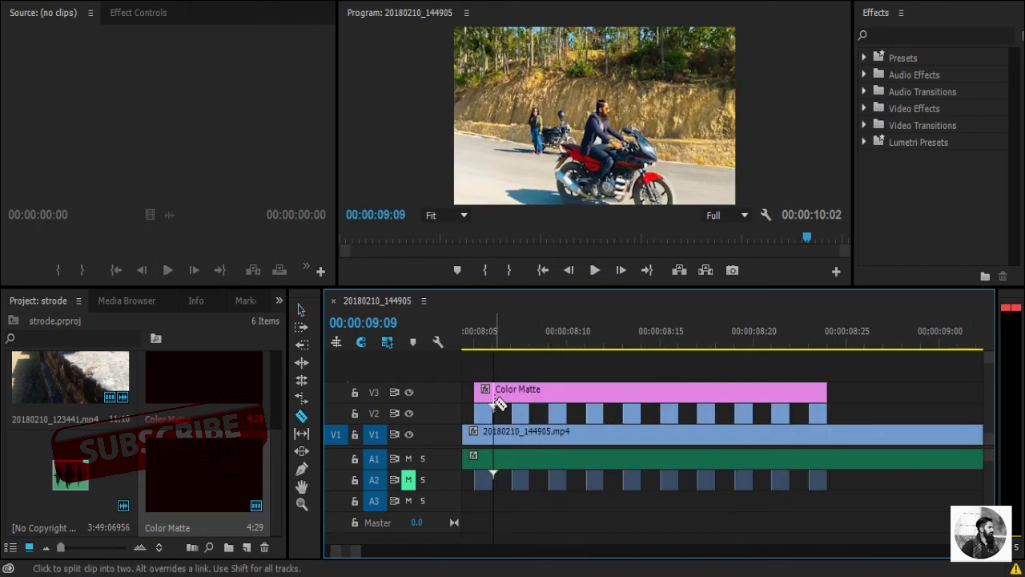
left_click(495, 394)
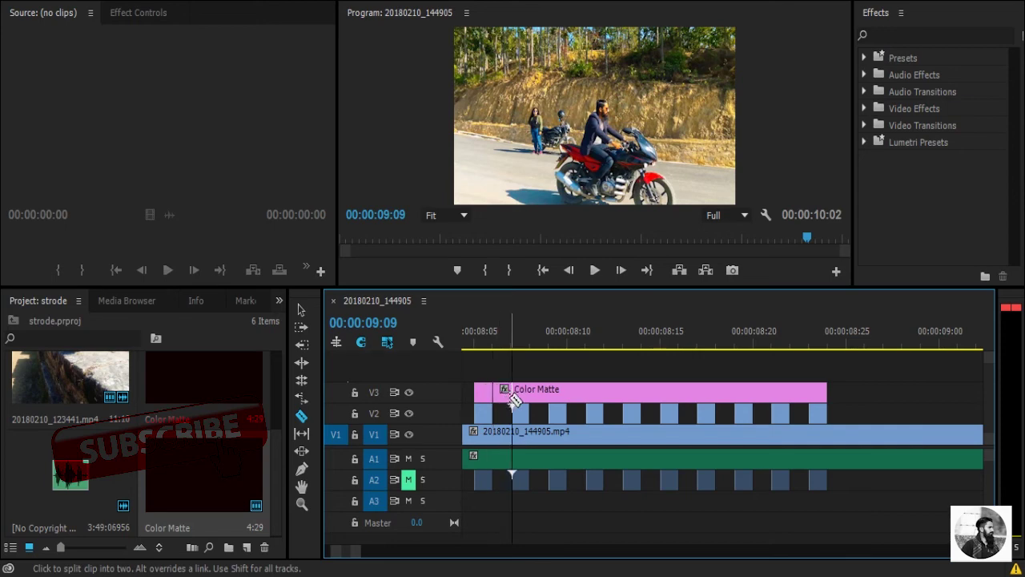
left_click(512, 396)
left_click(531, 396)
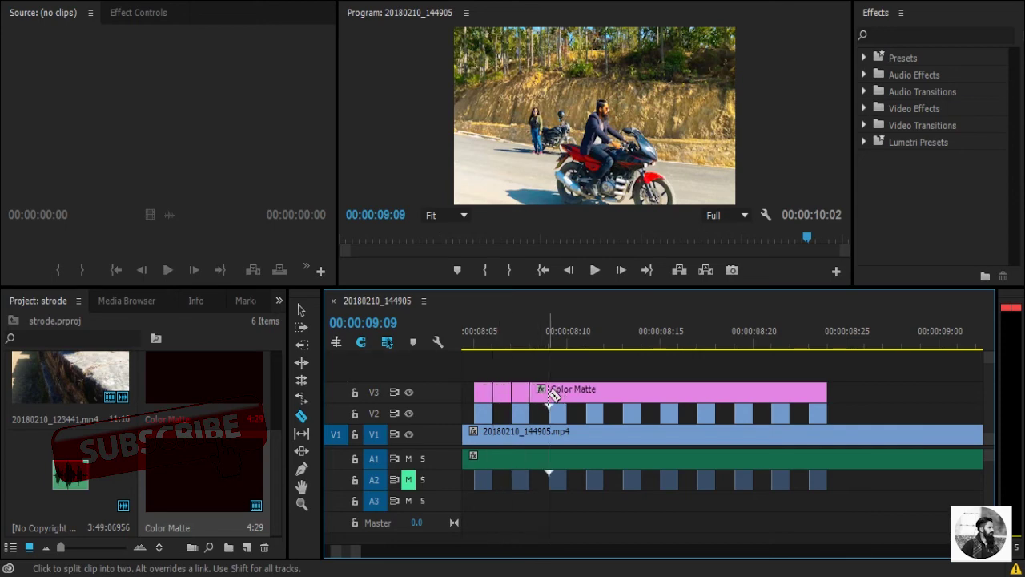
left_click(549, 396)
left_click(567, 396)
left_click(585, 397)
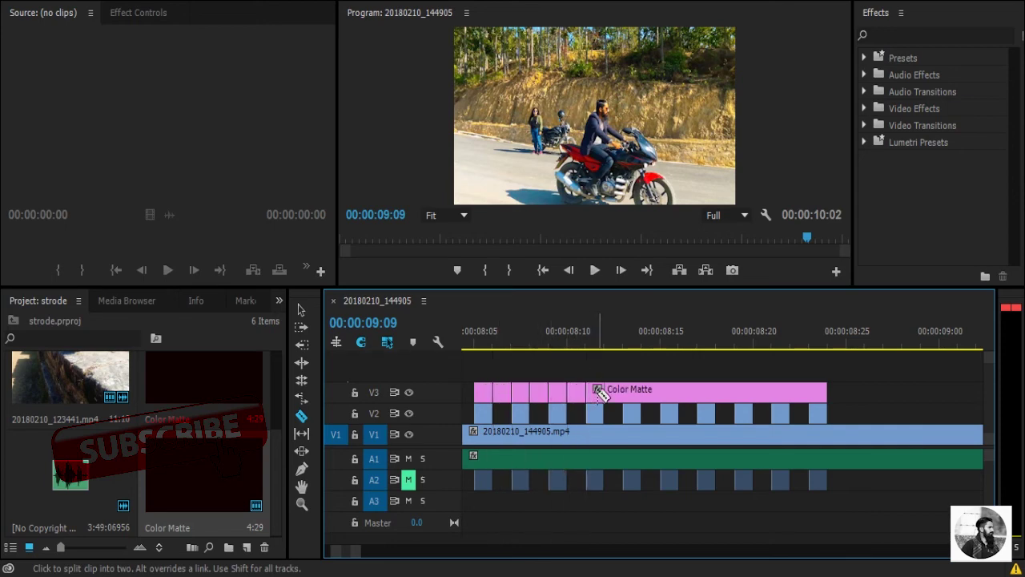
left_click(604, 397)
left_click(622, 396)
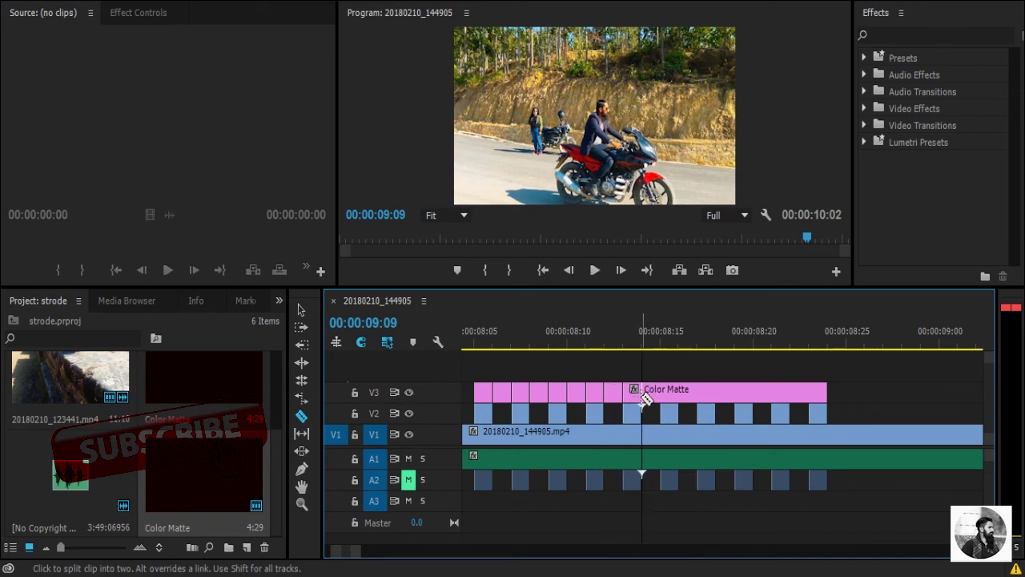
left_click(641, 397)
Finish cutting the remaining Color Matte into single-frame pieces up to 08:25.
left_click(659, 397)
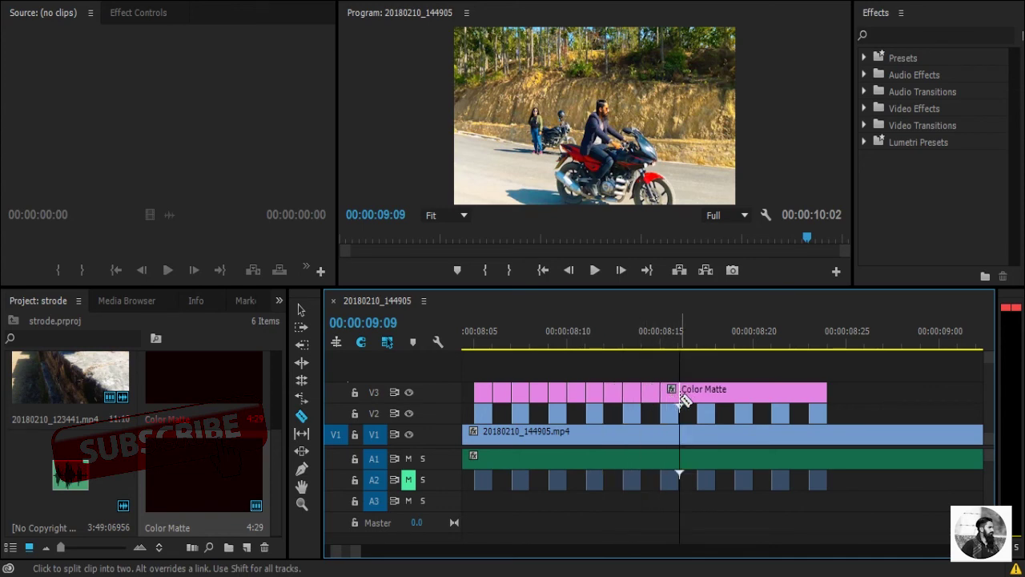
left_click(677, 396)
left_click(696, 396)
left_click(714, 397)
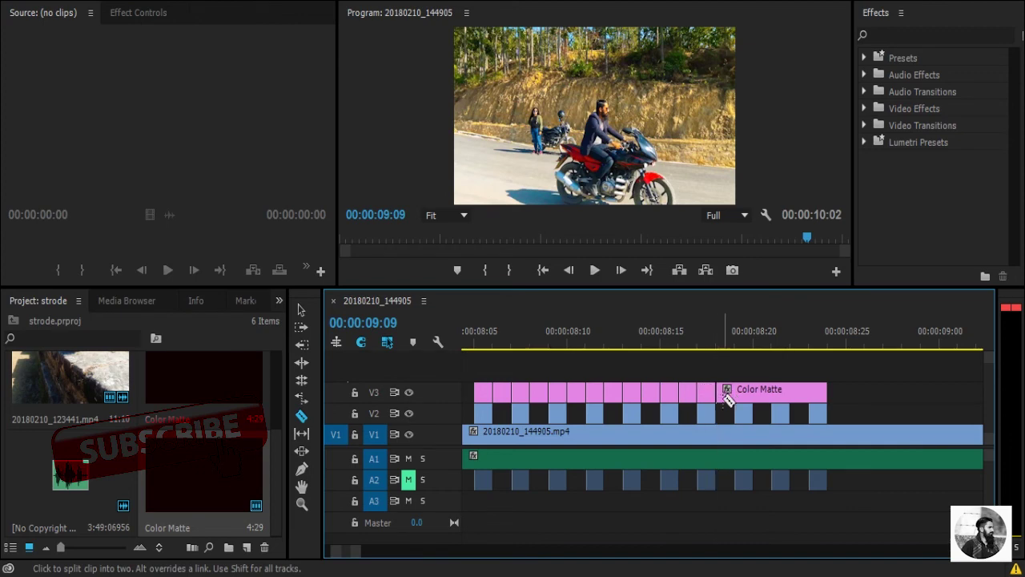
left_click(734, 397)
left_click(753, 397)
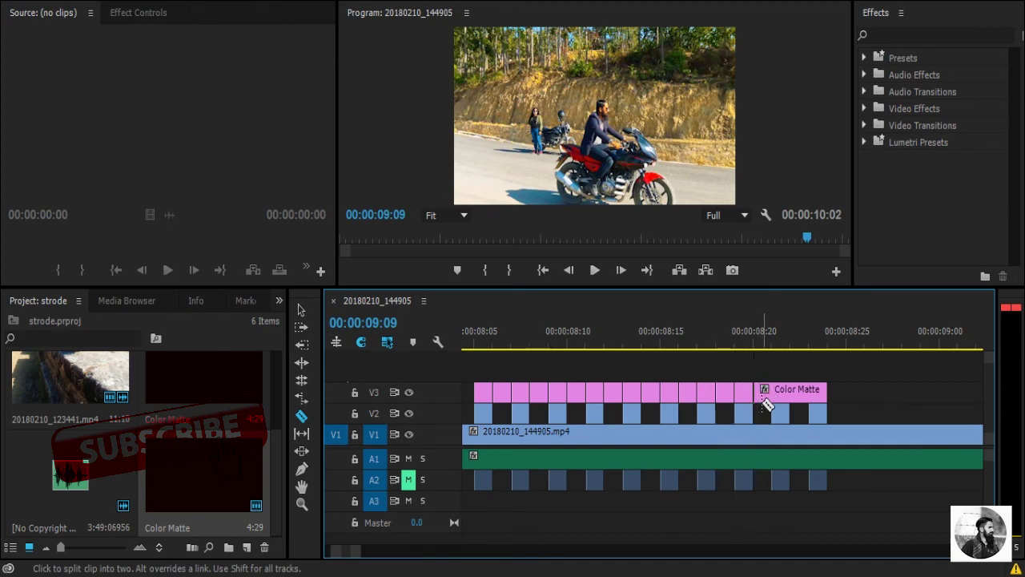
left_click(791, 404)
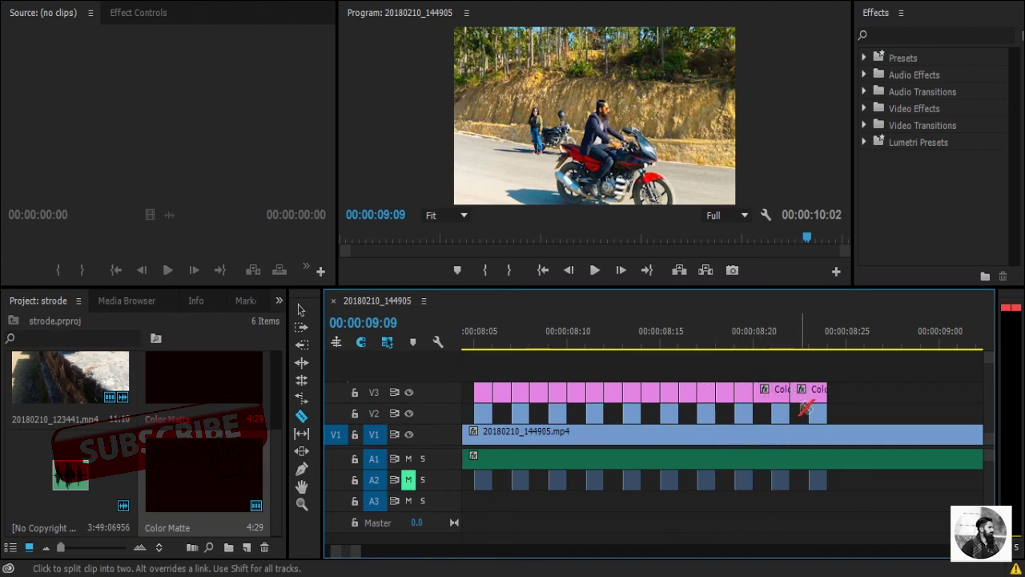
left_click(809, 405)
left_click(771, 407)
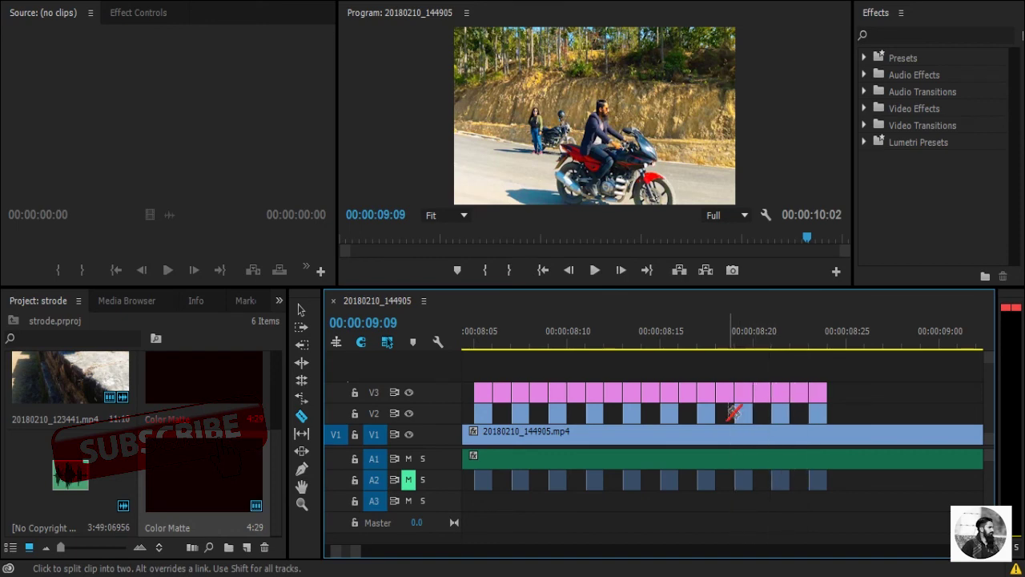
Delete eight alternate Color Matte pieces on V3, leaving ten black frames above the slivers.
key("v")
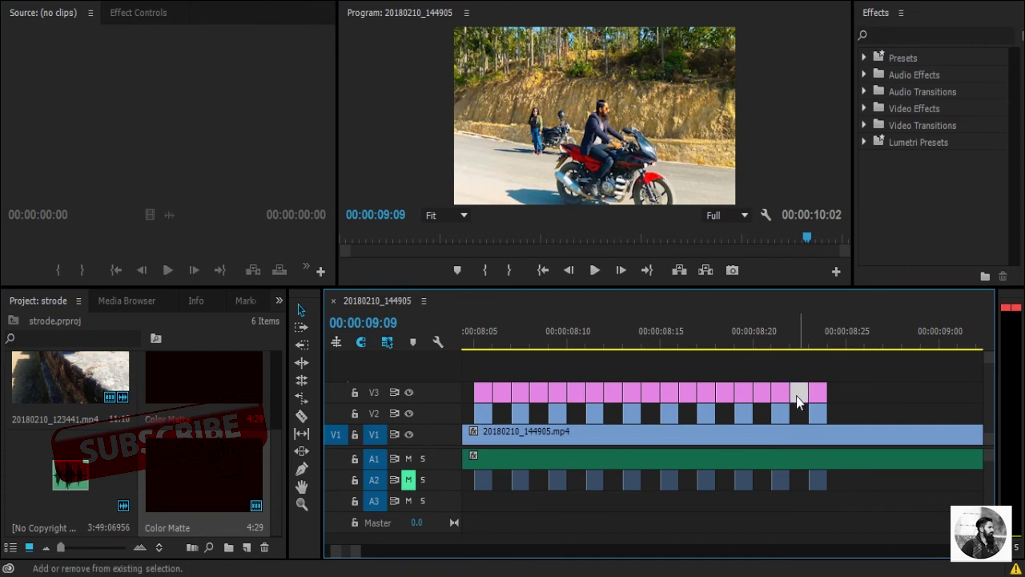
left_click(799, 396, "shift")
left_click(760, 392, "shift")
left_click(724, 395, "shift")
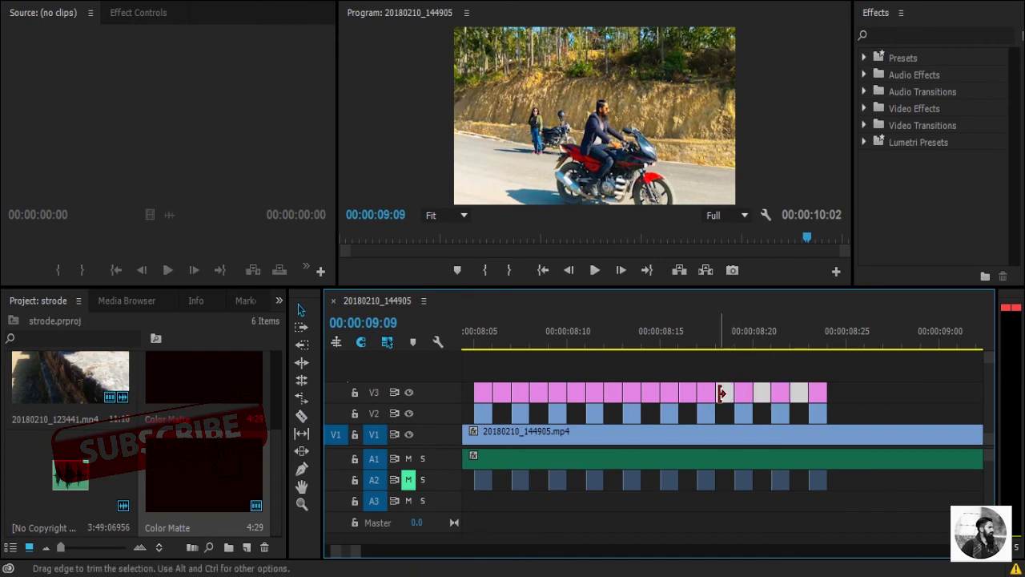
left_click(688, 394, "shift")
left_click(650, 394, "shift")
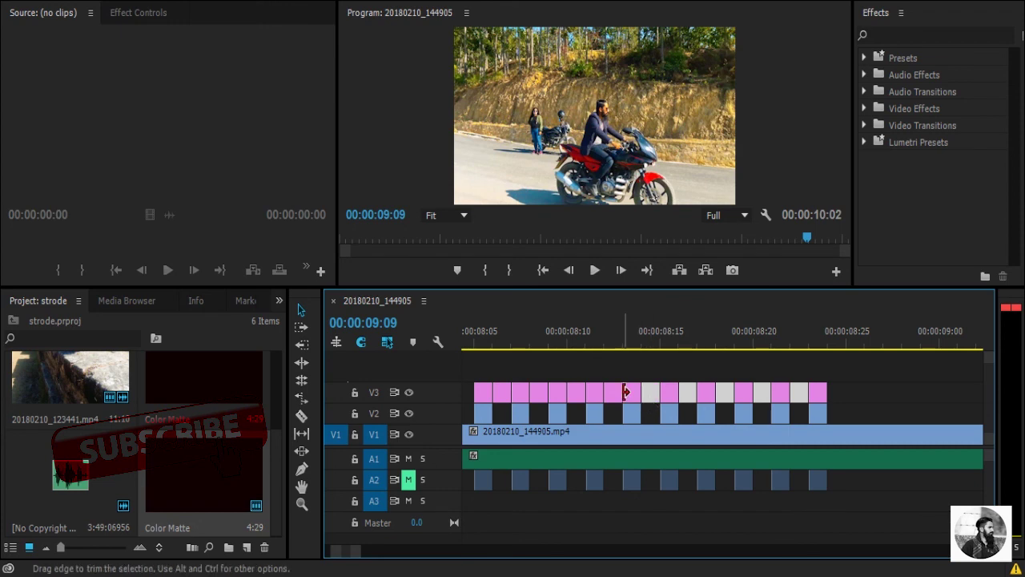
left_click(613, 394, "shift")
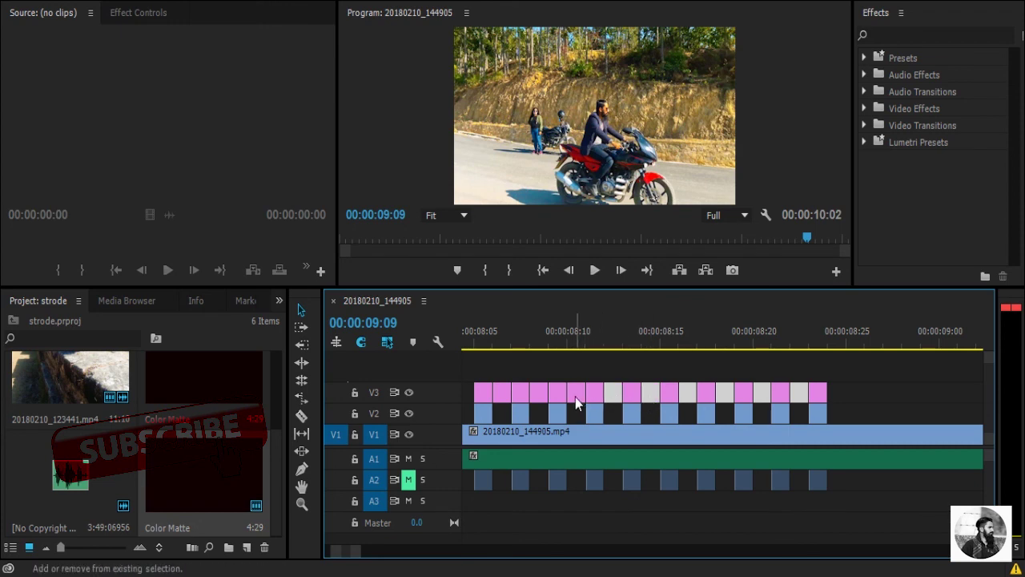
left_click(576, 394, "shift")
left_click(540, 396, "shift")
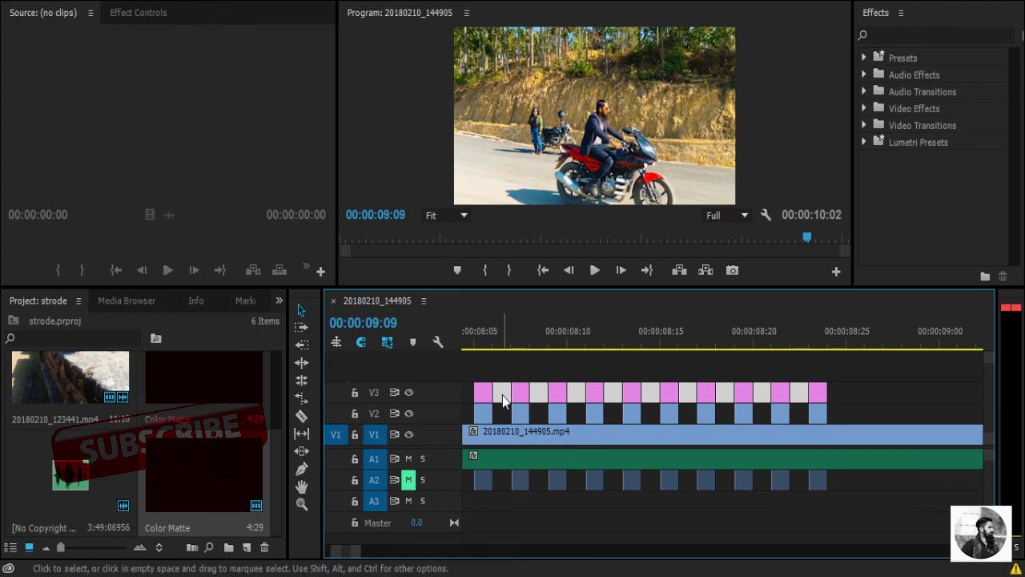
key("Delete")
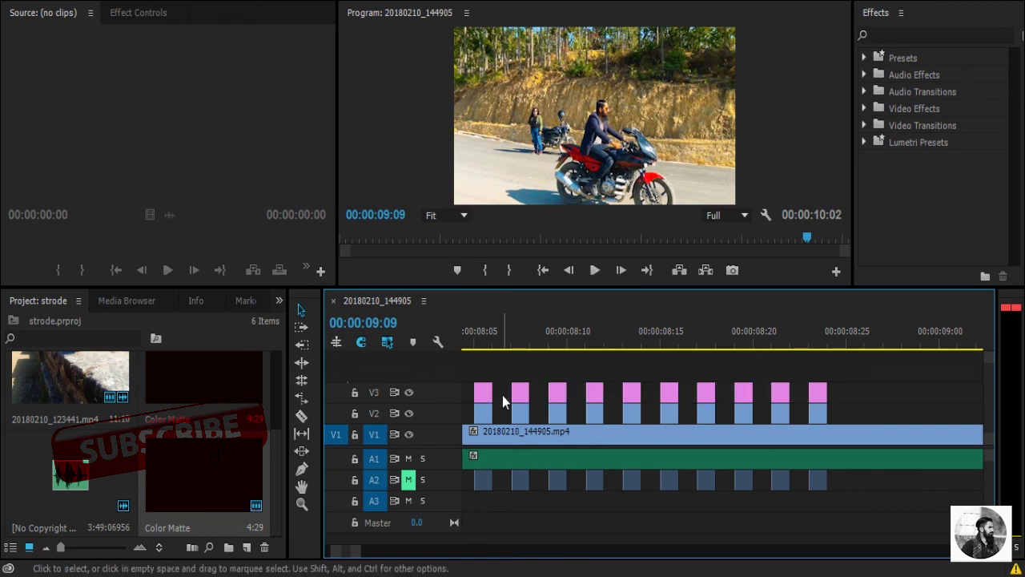
Play the sequence, stop, rewind to about 7:29 and replay the strobe section.
left_click(600, 277)
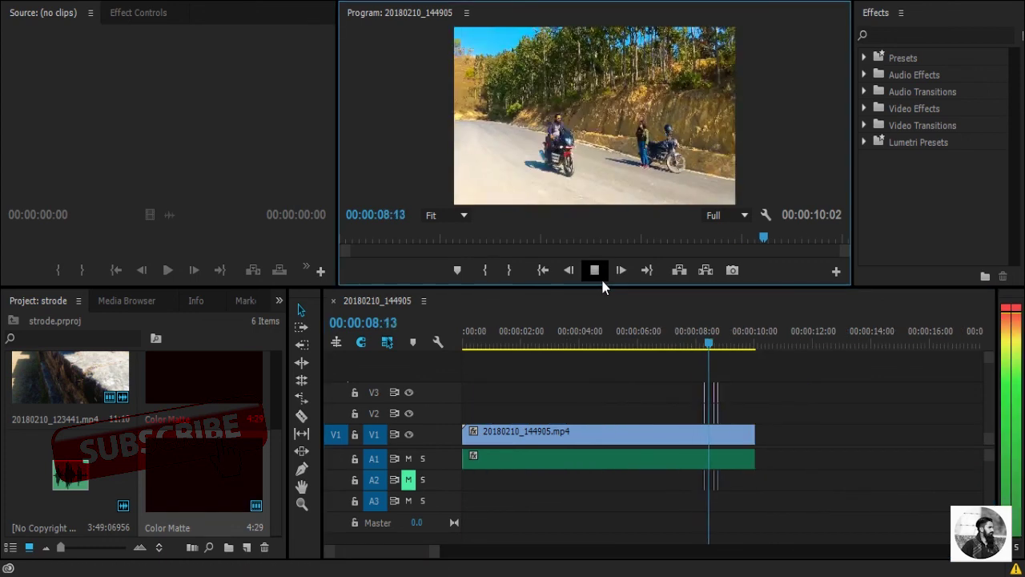
left_click(601, 277)
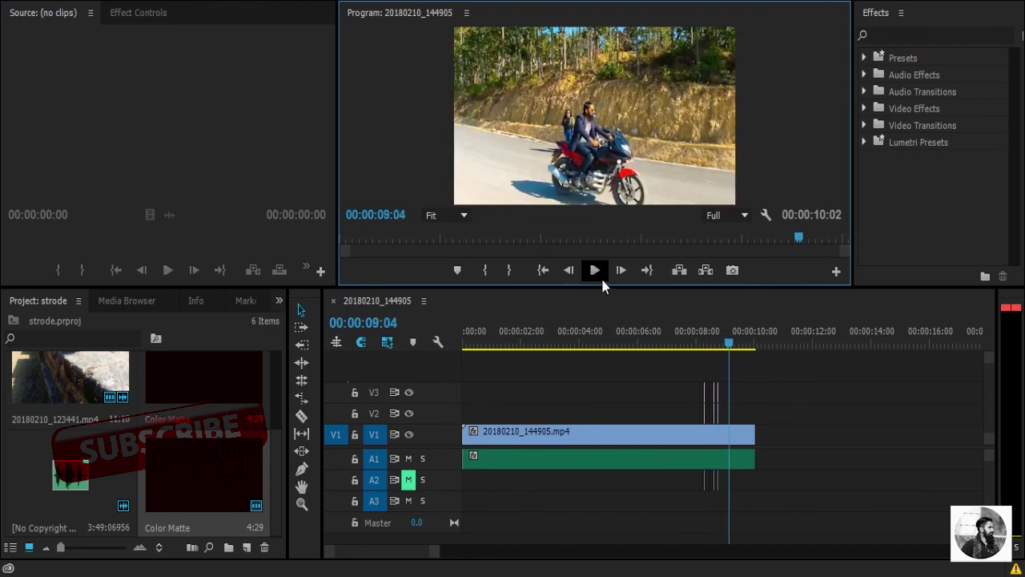
left_click_drag(731, 343, 695, 343)
key("space")
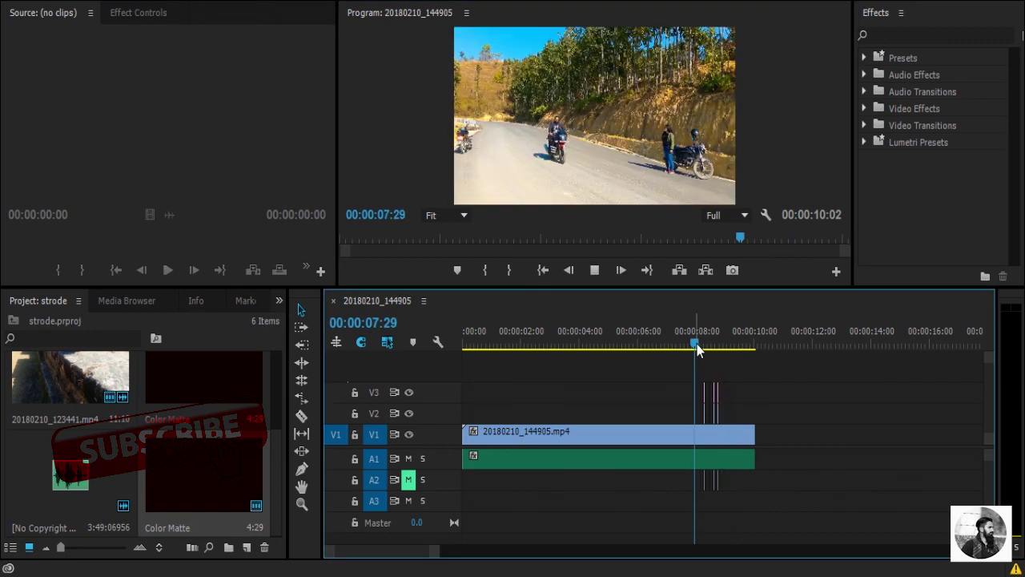